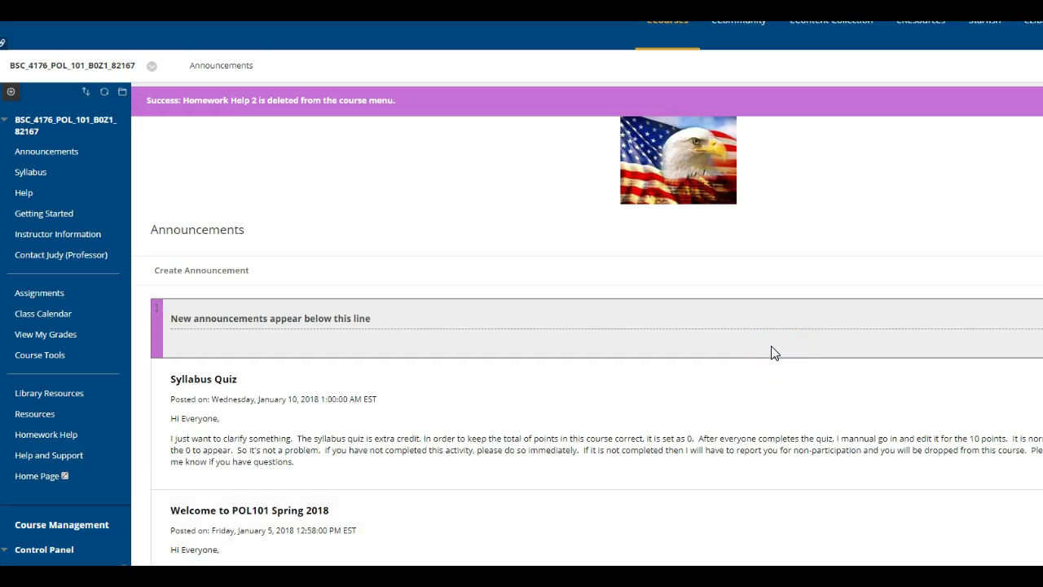
Add a content area named Homework Help 2 to the course menu.
click(11, 91)
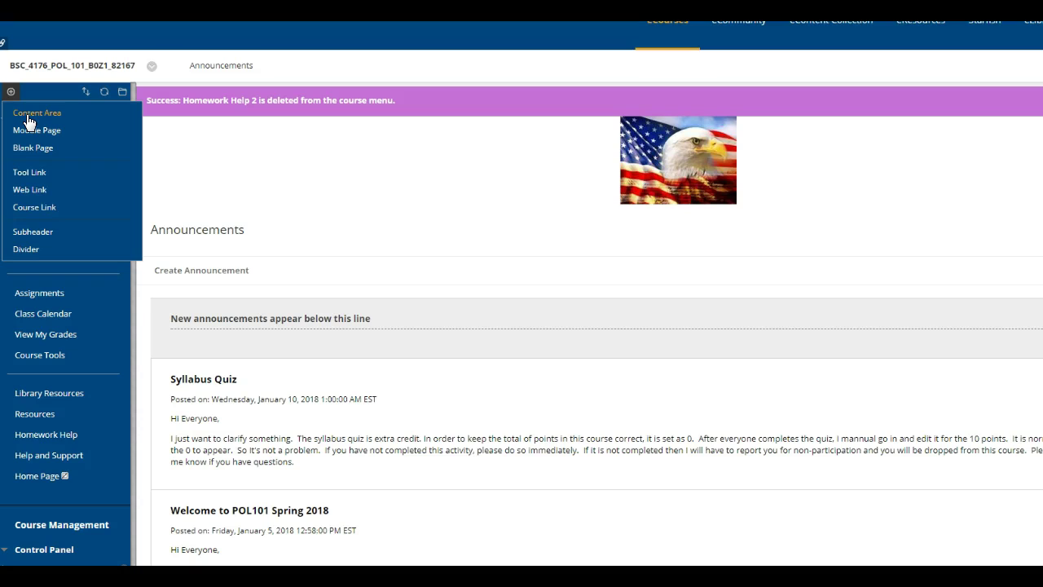
click(28, 114)
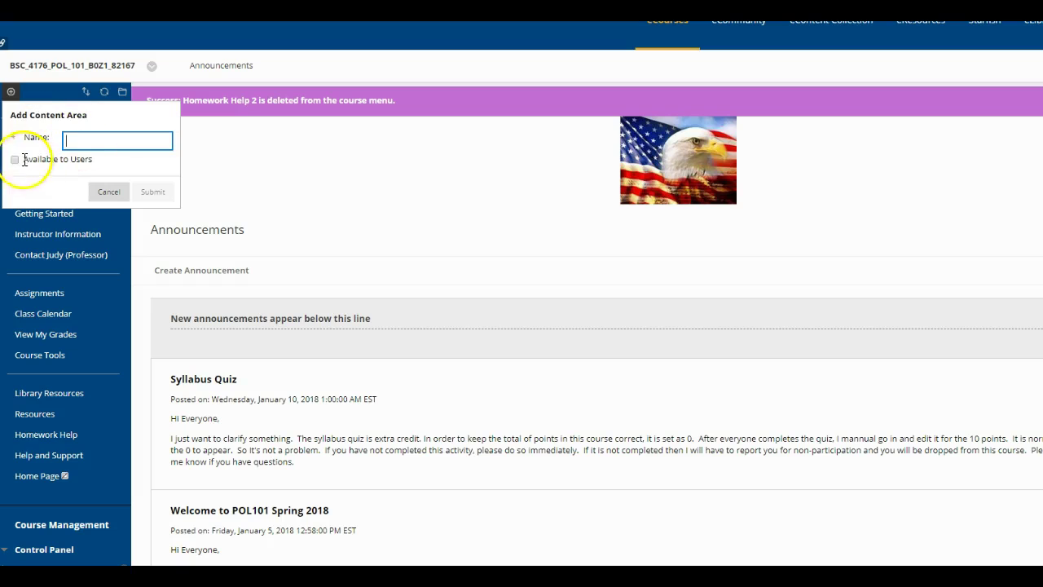
click(112, 148)
text(Home)
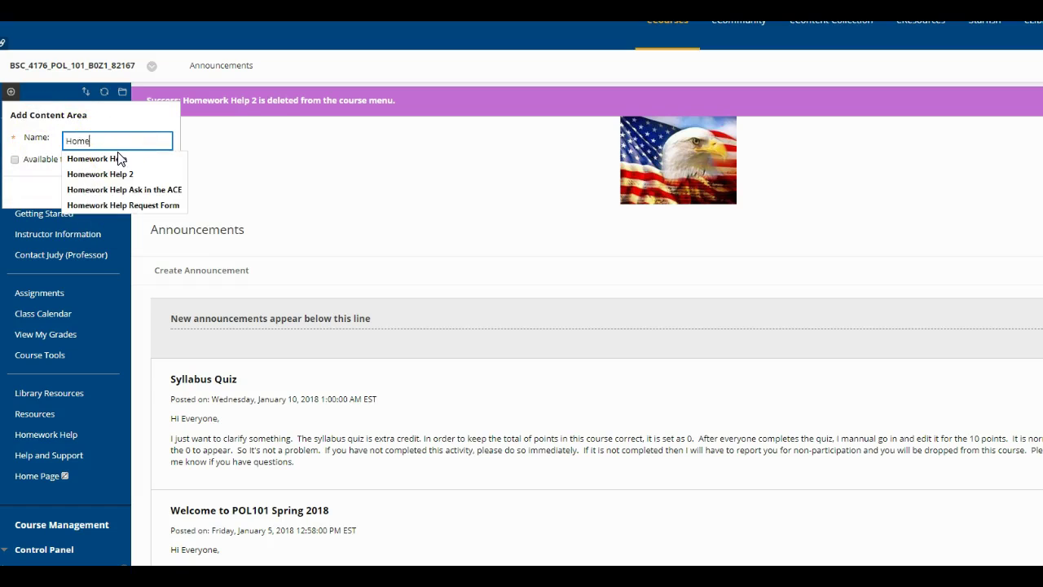
text(work Help 2)
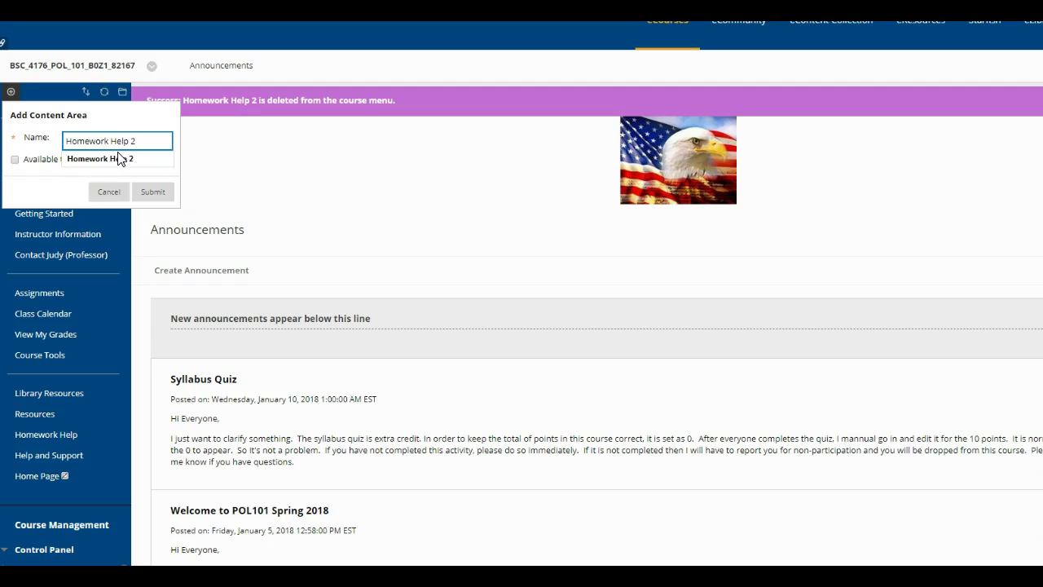
click(166, 143)
click(135, 159)
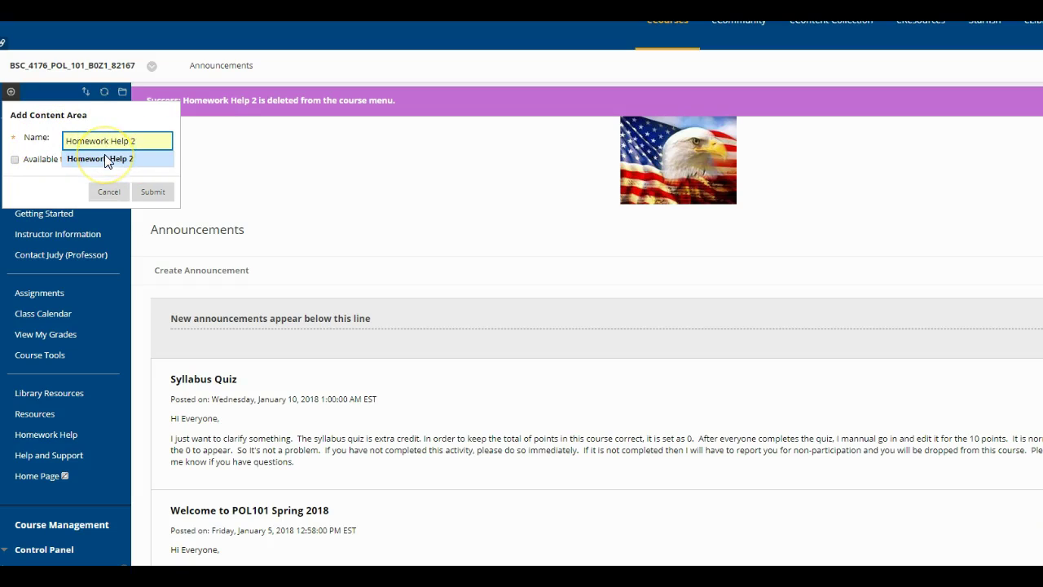
click(104, 154)
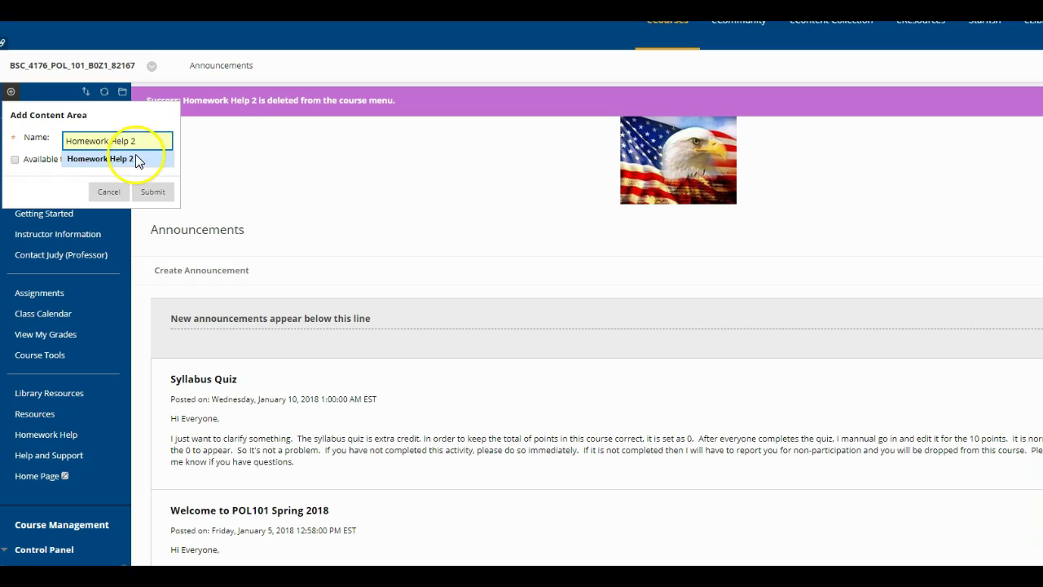
click(92, 140)
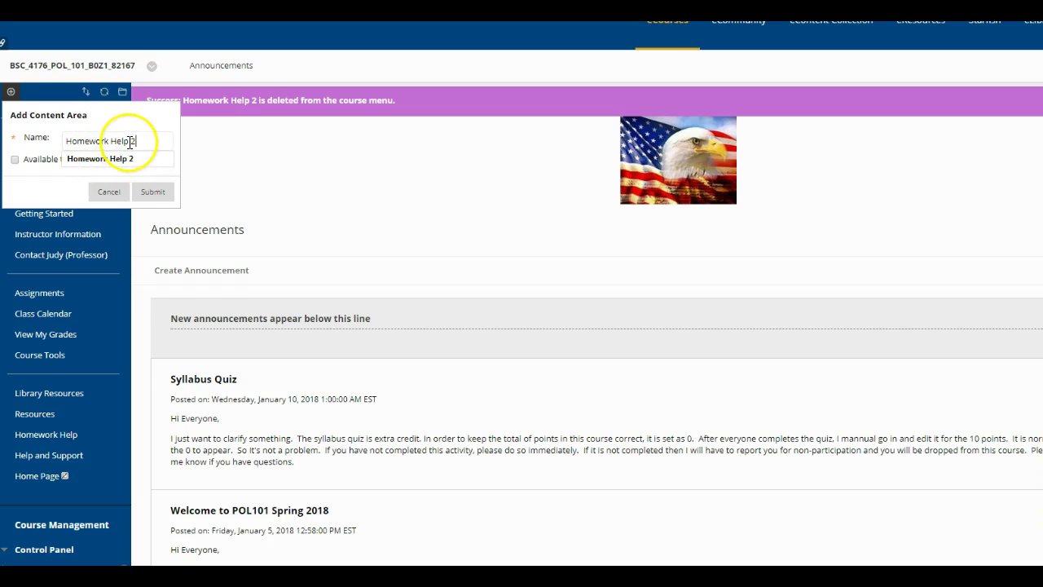
click(151, 194)
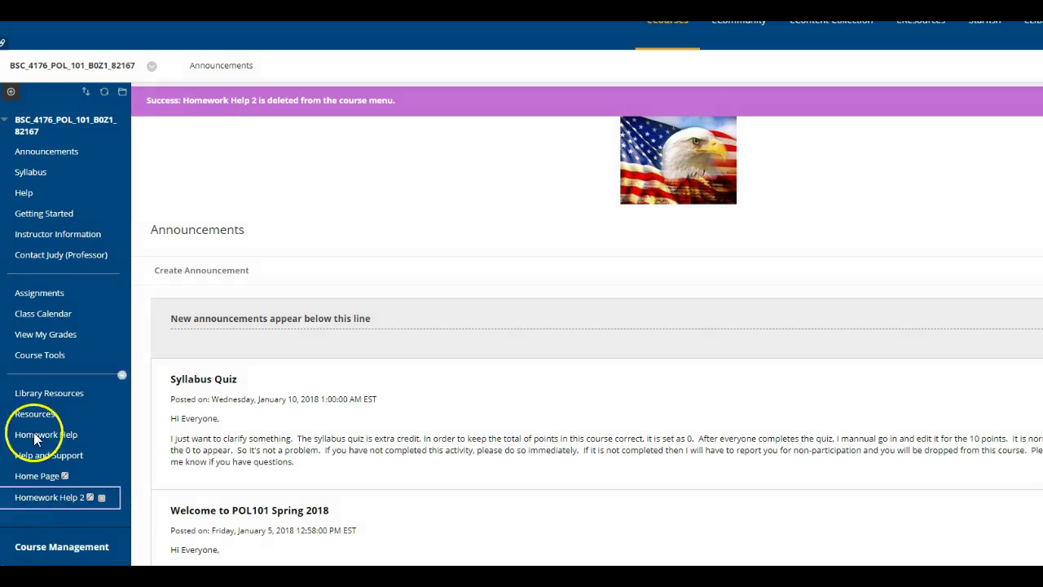
Open the Homework Help 2 content area and start building a web link in it.
mouse_move(44, 498)
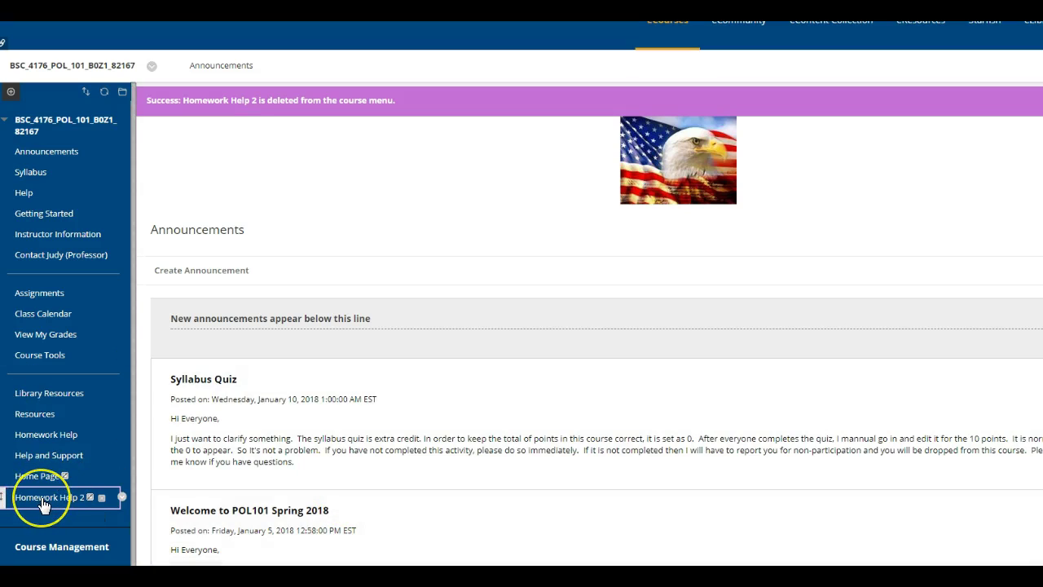
click(43, 505)
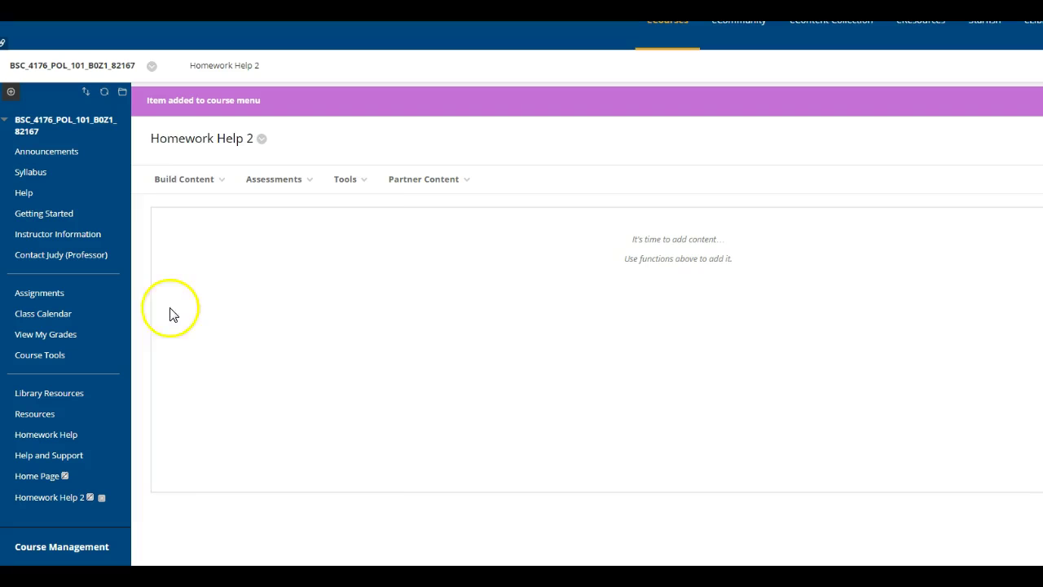
click(169, 183)
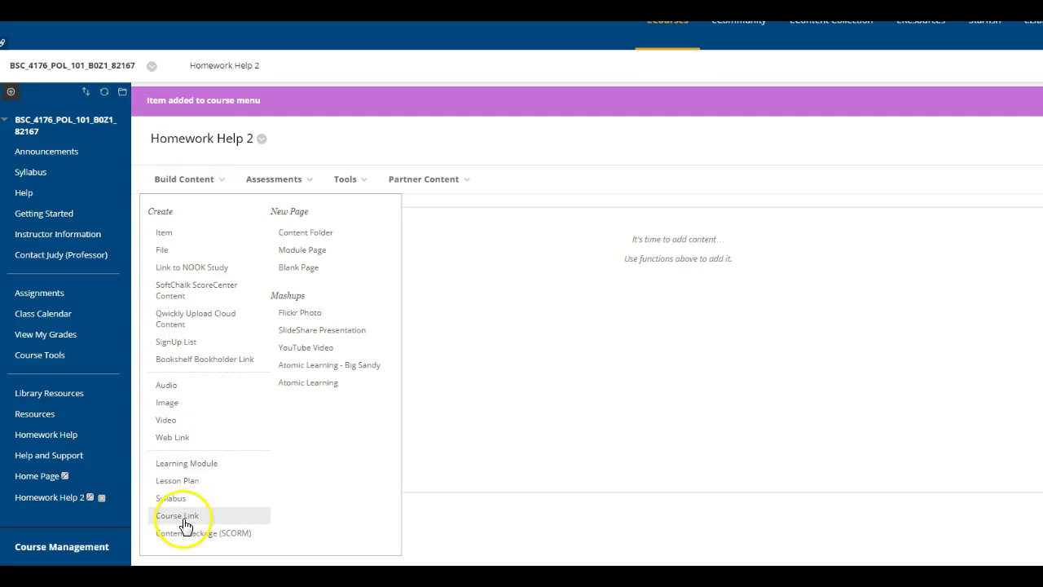
click(182, 439)
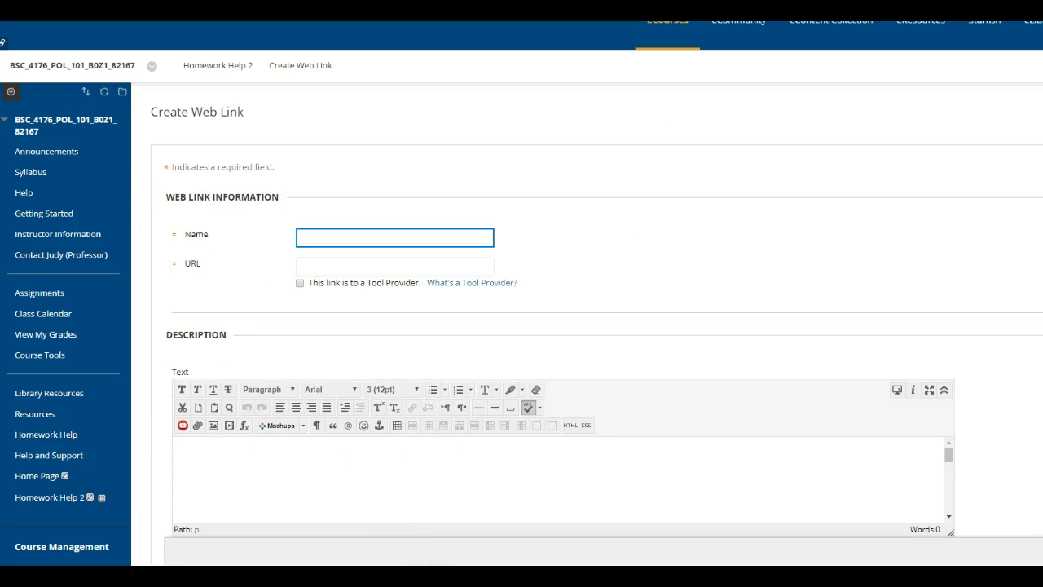
Name the web link Homework Help—ACE by copying the name from the instructions in the Word document Document1.
mouse_move(293, 580)
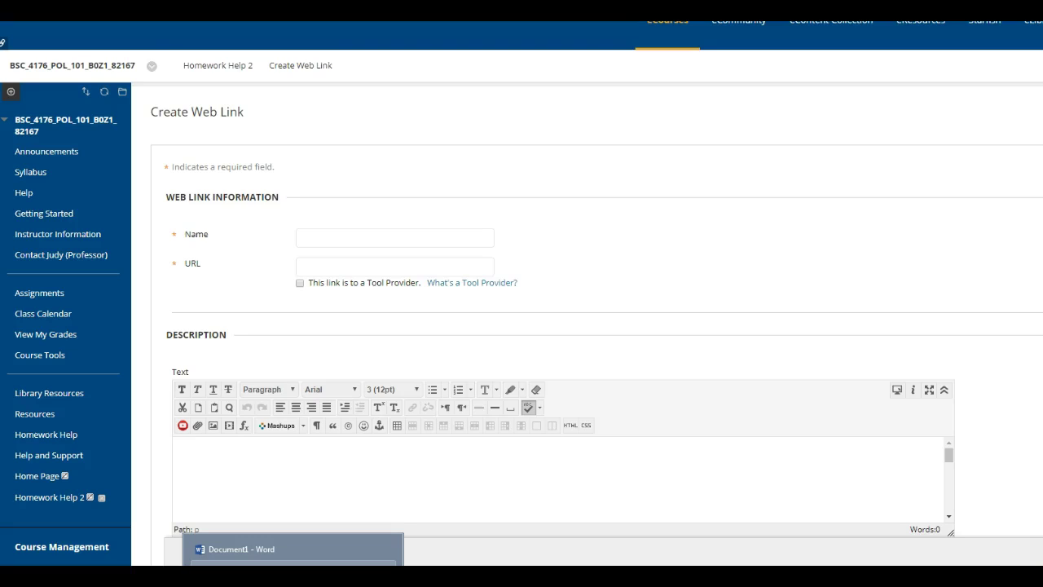
click(292, 555)
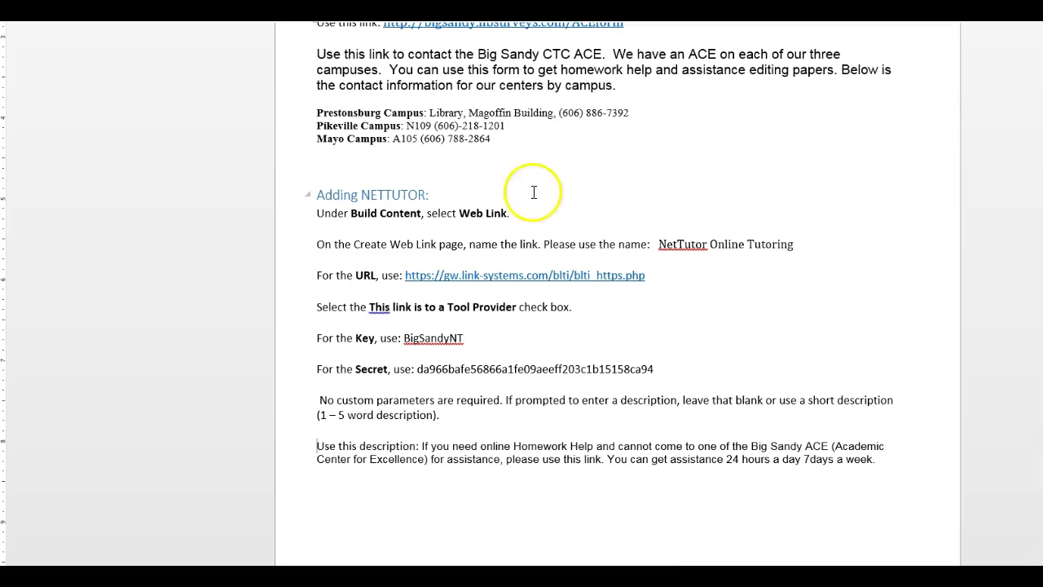
scroll(480, 179, up, 3)
scroll(480, 180, up, 3)
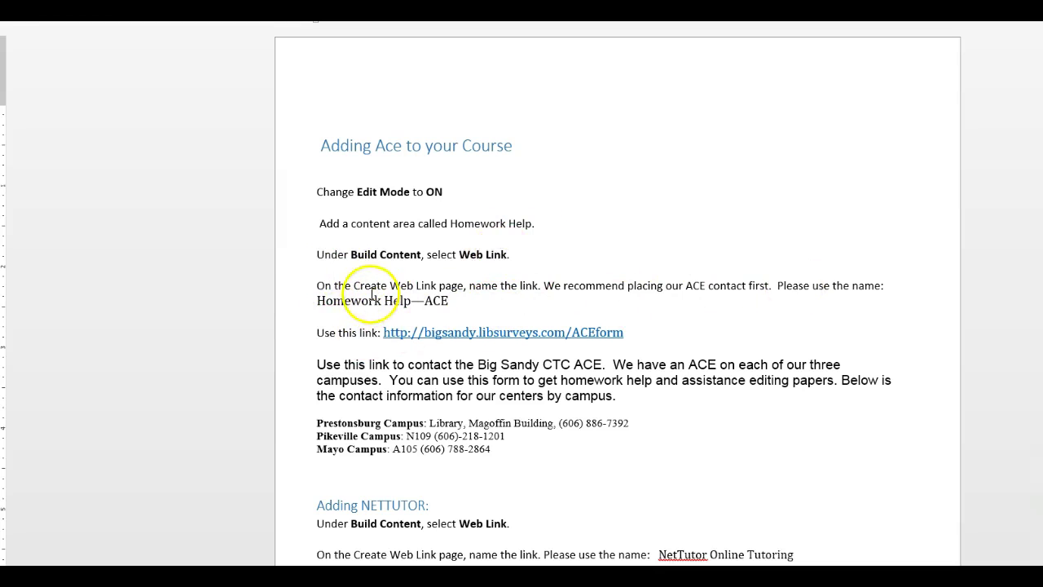
drag(317, 301, 449, 300)
key(ctrl+c)
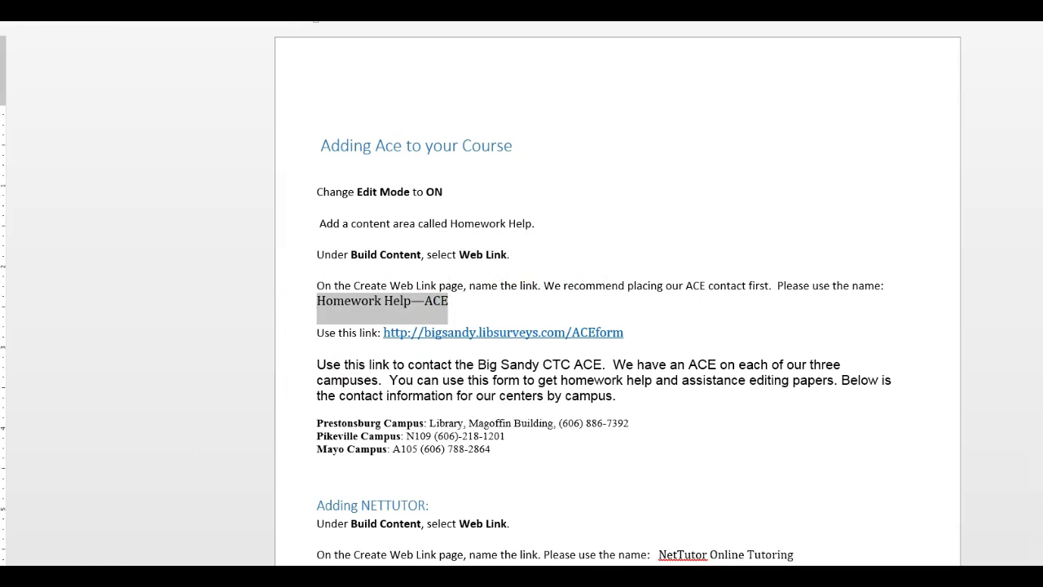
key(alt+Tab)
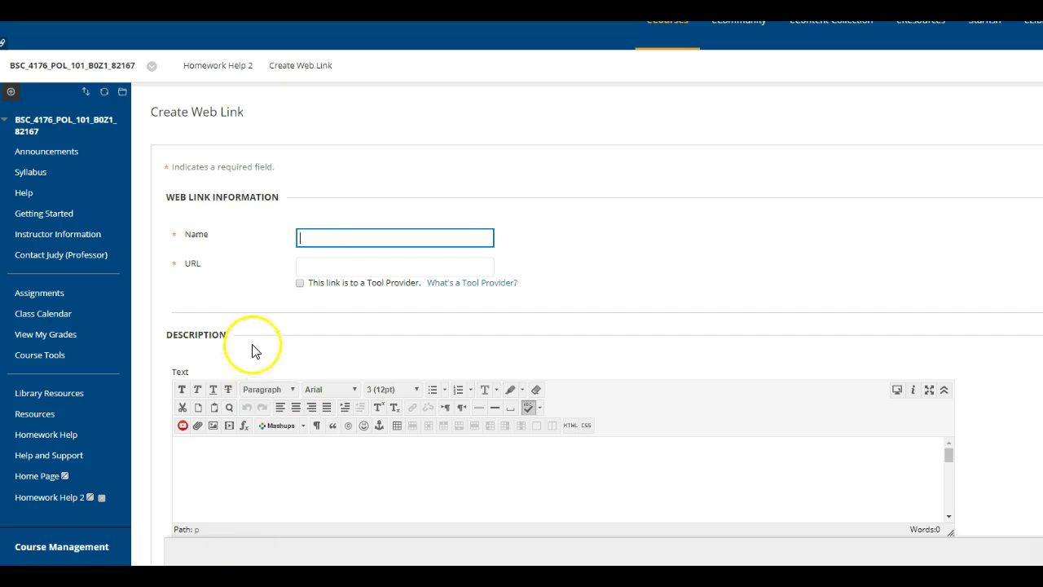
click(303, 238)
key(ctrl+v)
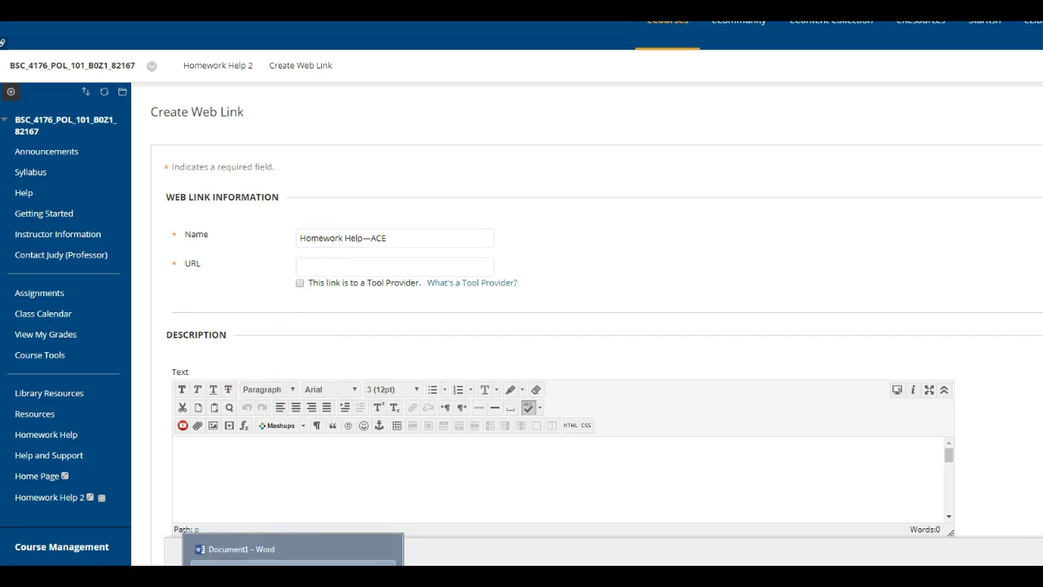
key(alt+Tab)
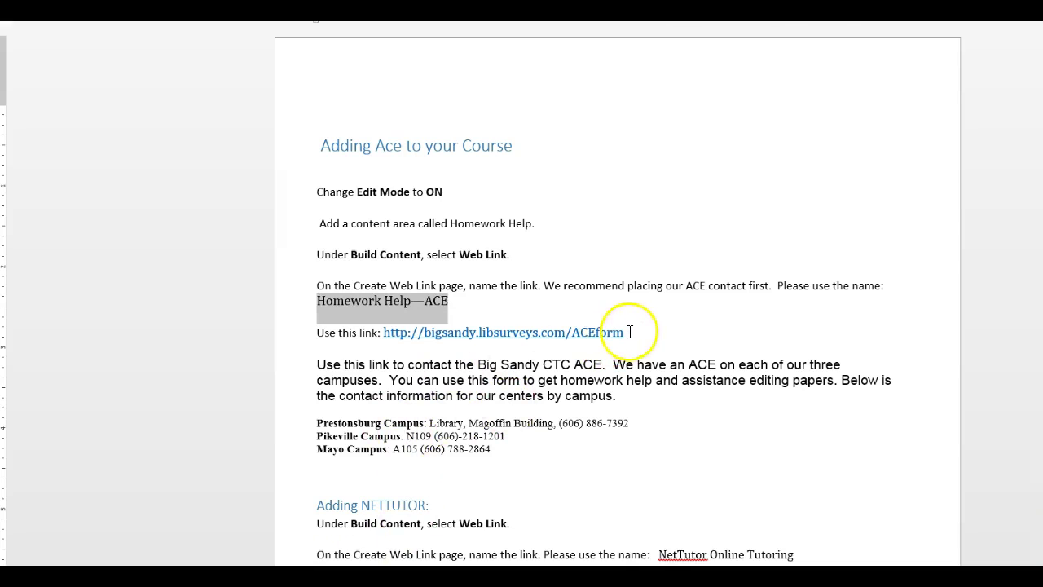
drag(625, 332, 383, 334)
key(ctrl+c)
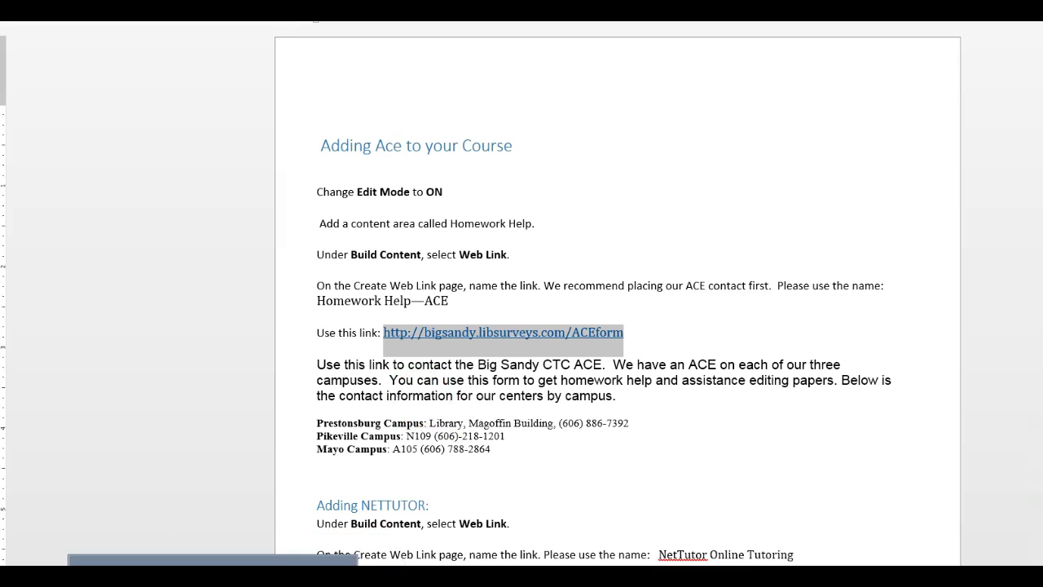
click(244, 575)
click(315, 269)
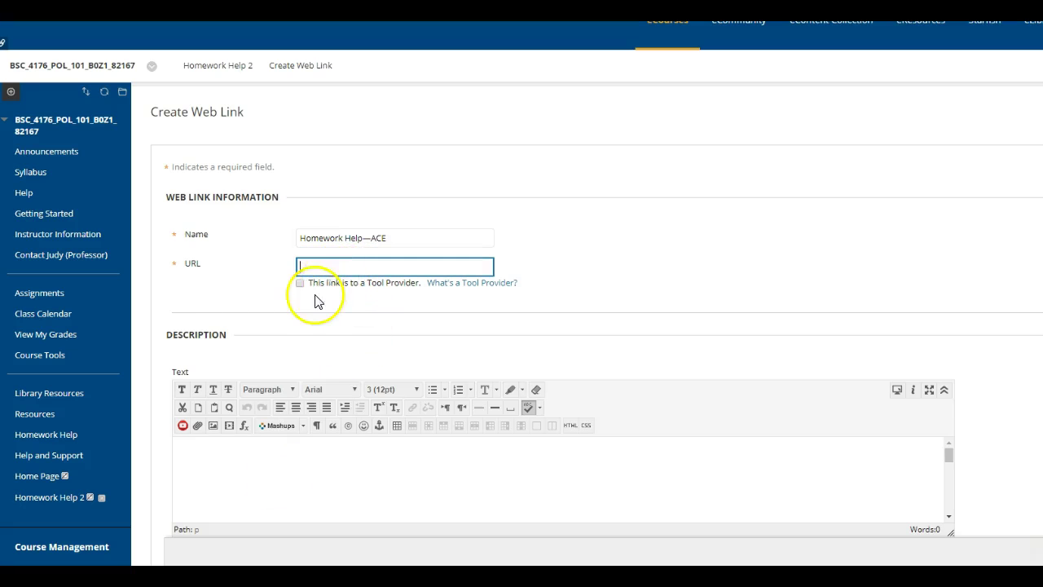
key(ctrl+v)
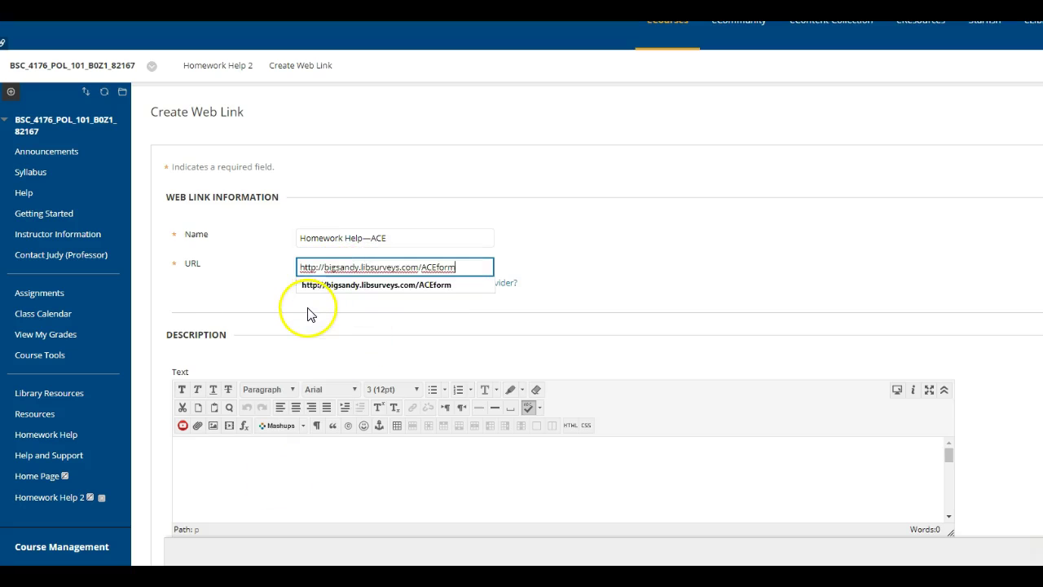
click(581, 292)
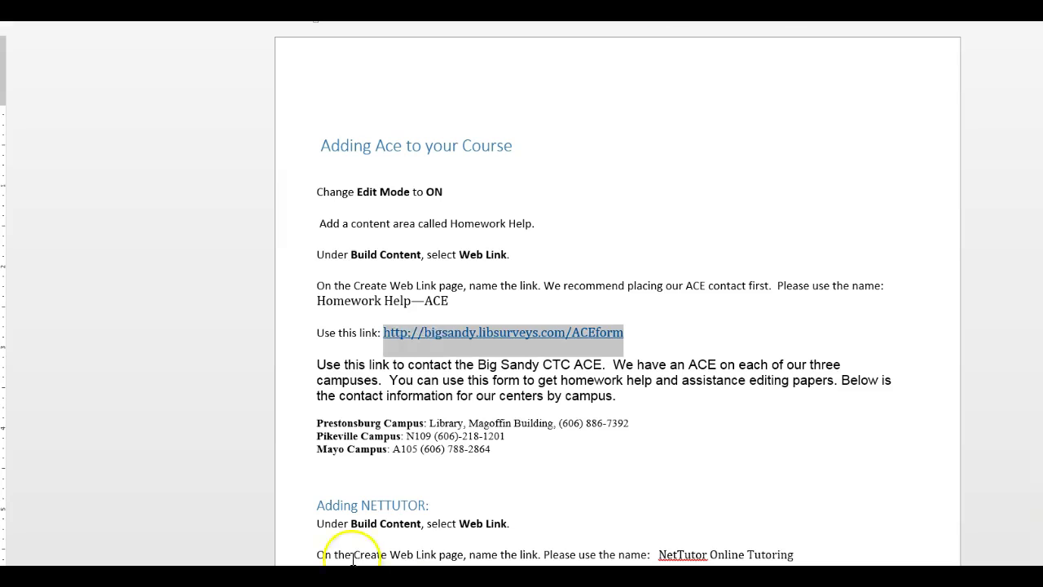
Copy the ACE contact paragraph and the three campus contact lines from the Word document into the web link's description.
click(273, 549)
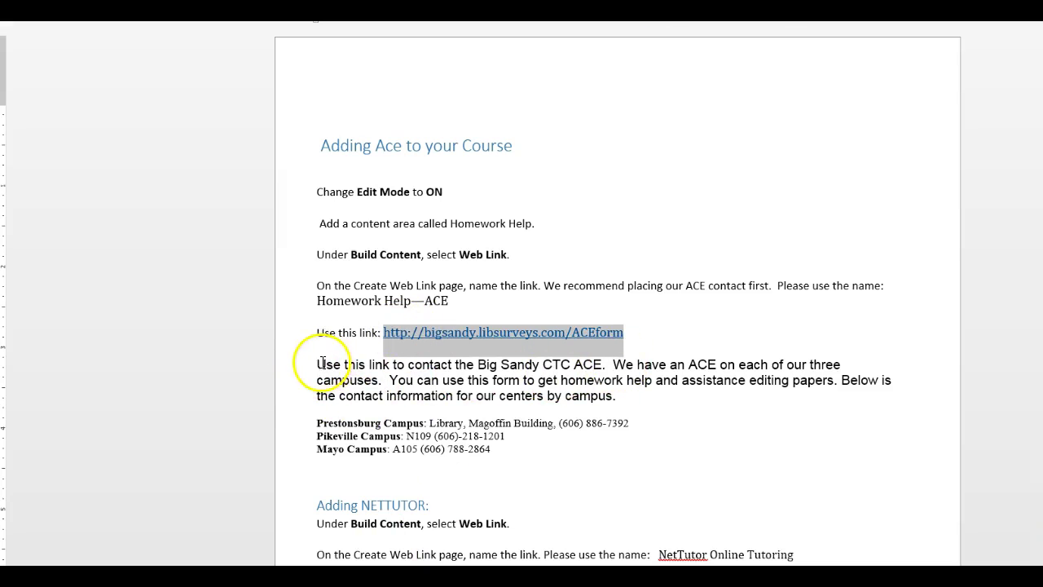
drag(318, 364, 491, 448)
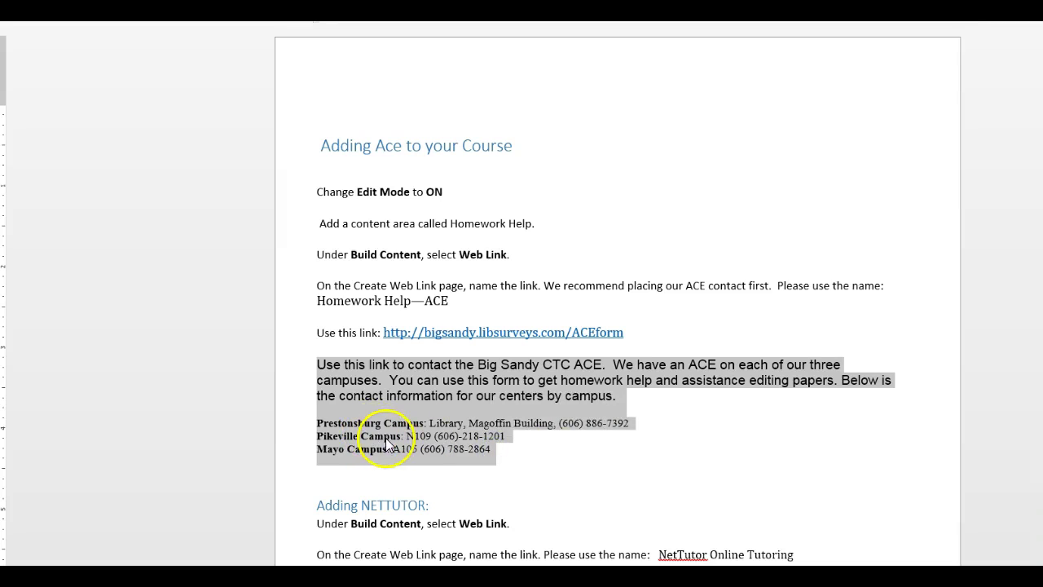
key(alt+Tab)
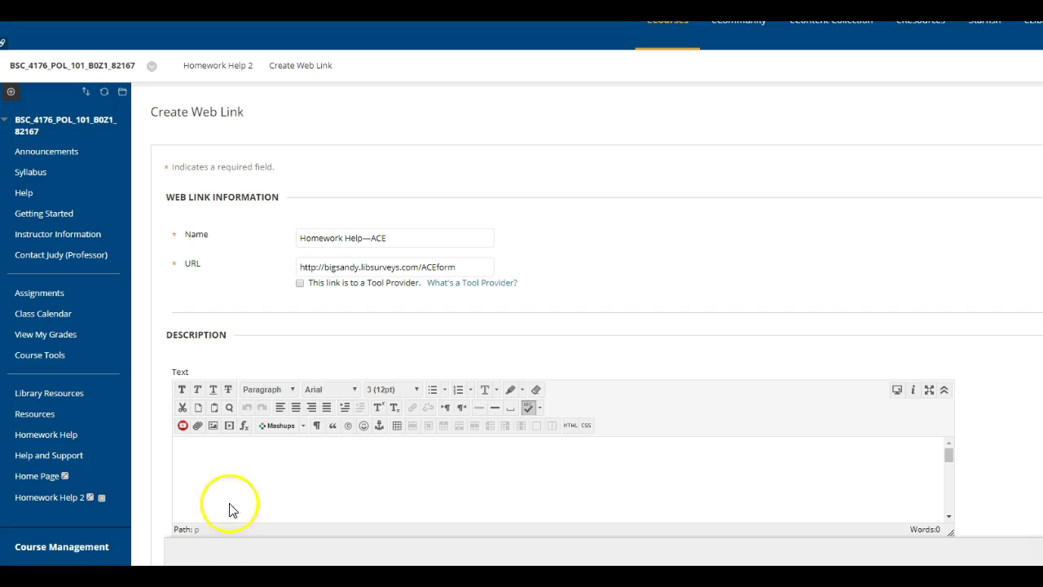
click(222, 468)
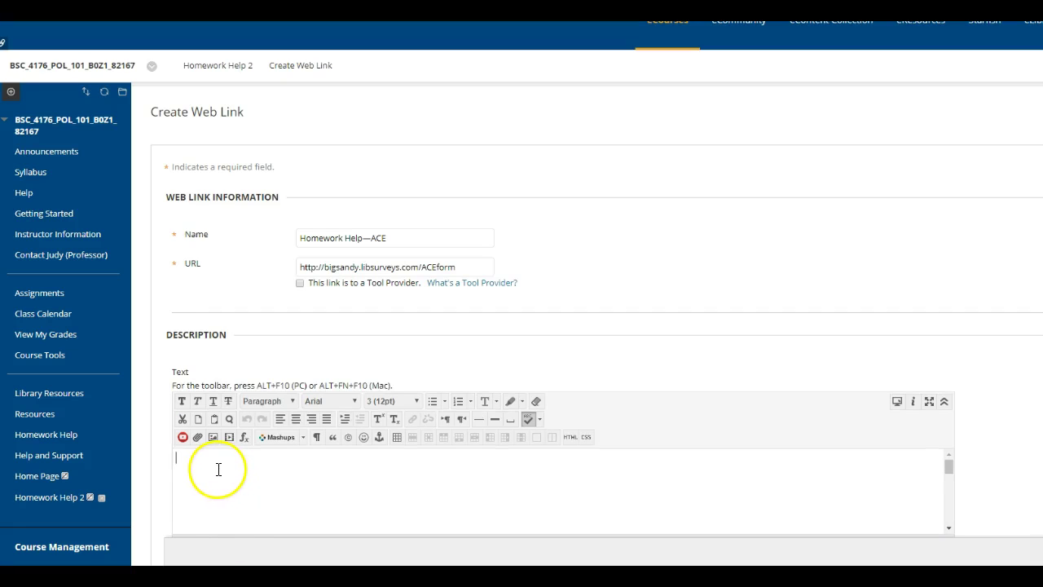
key(ctrl+v)
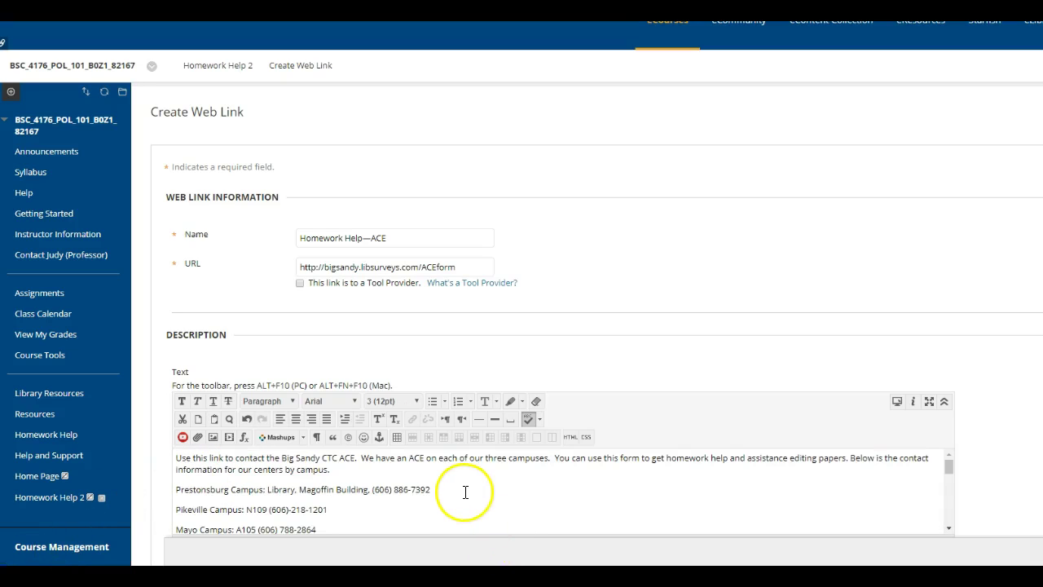
Submit the web link and open Homework Help—ACE from the content area to test it.
scroll(956, 261, down, 3)
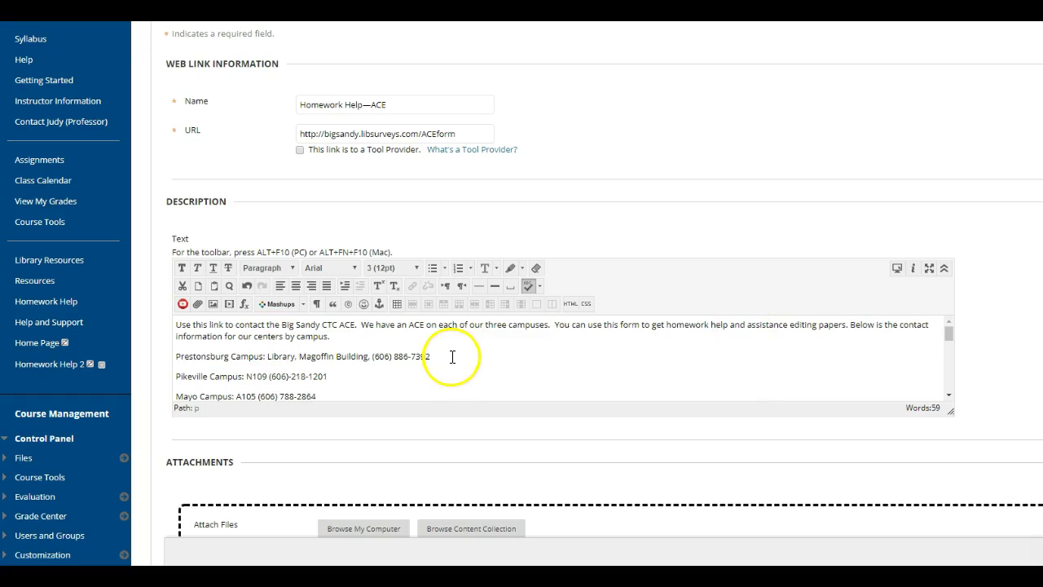
scroll(452, 352, down, 2)
scroll(452, 352, up, 3)
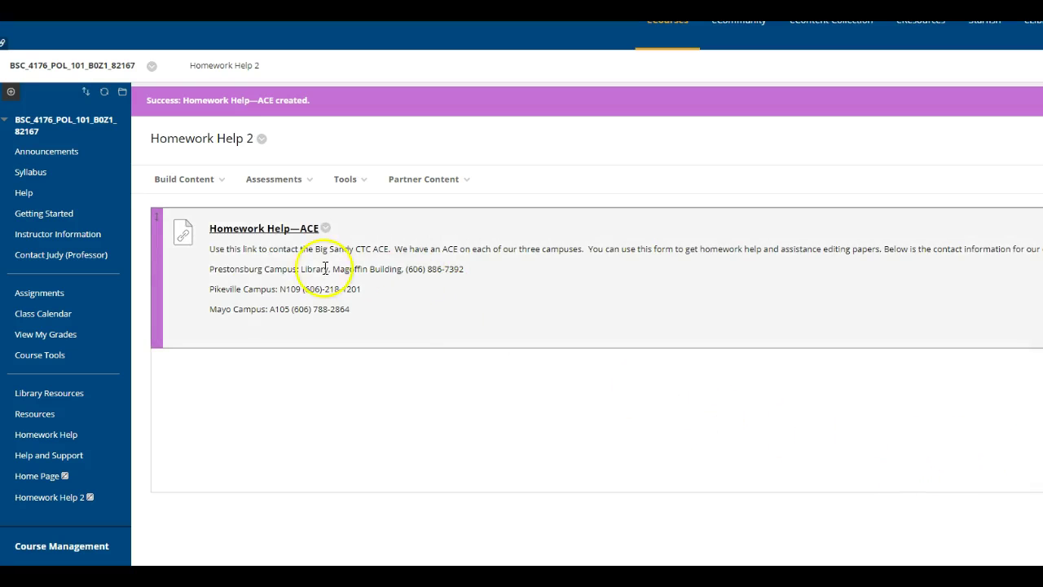
click(270, 236)
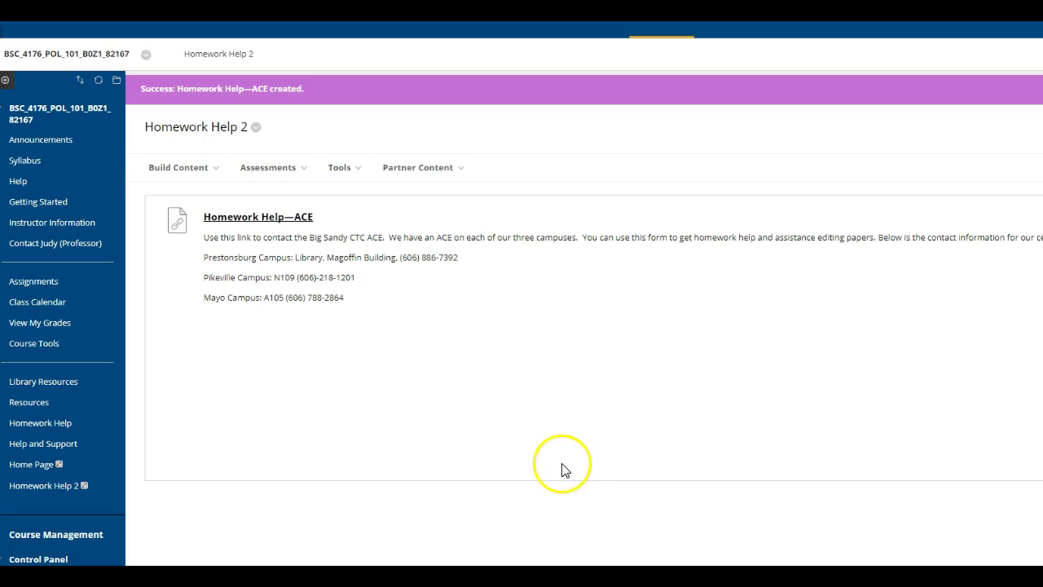
Create another web link in Homework Help 2 and name it NetTutor Online Tutoring, copying the name from the NetTutor instructions in Word.
click(187, 174)
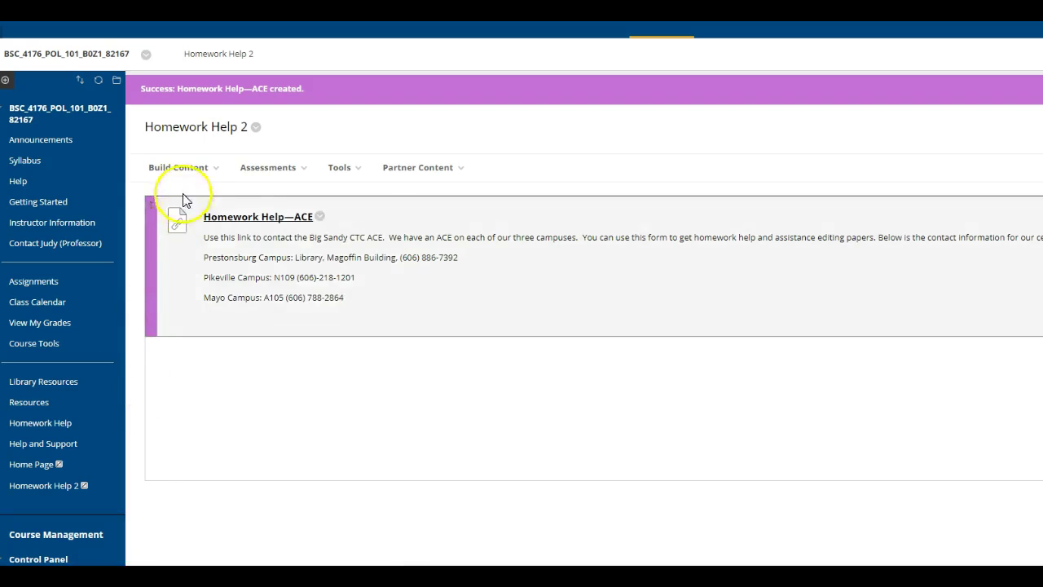
click(181, 169)
click(168, 426)
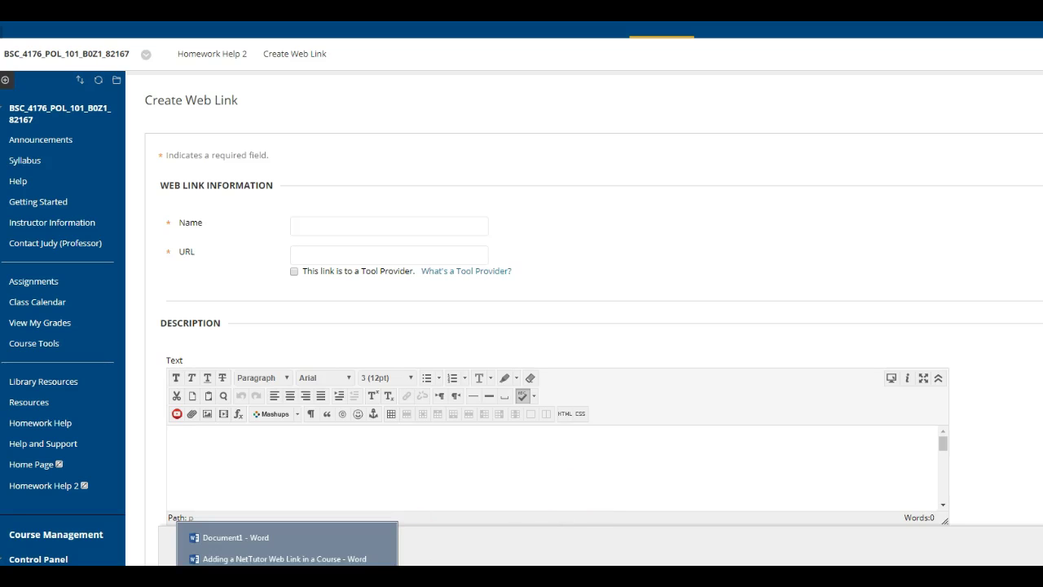
click(275, 556)
scroll(419, 359, down, 2)
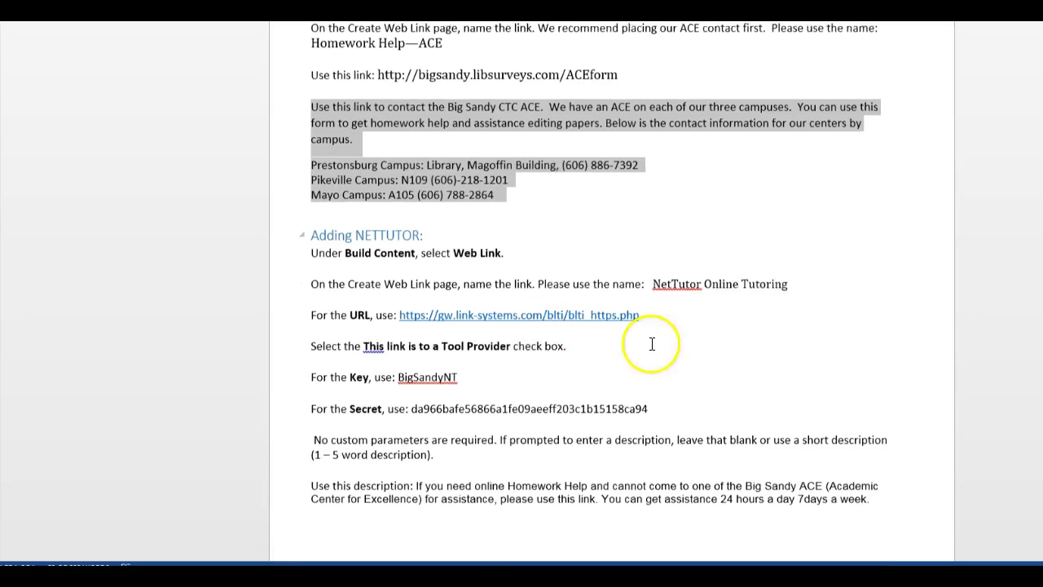
drag(652, 284, 769, 278)
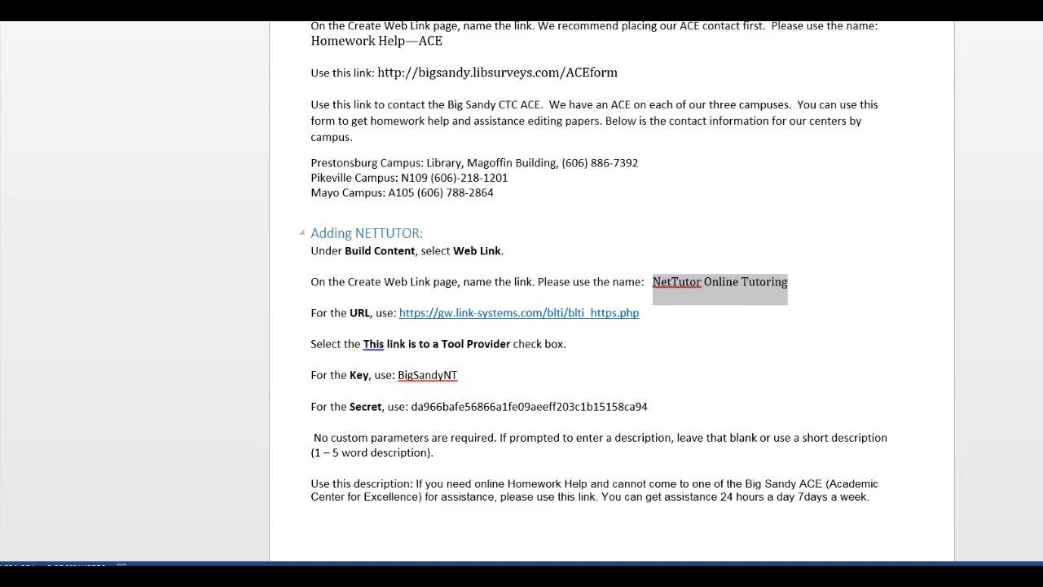
key(ctrl+c)
key(alt+Tab)
click(319, 229)
key(ctrl+v)
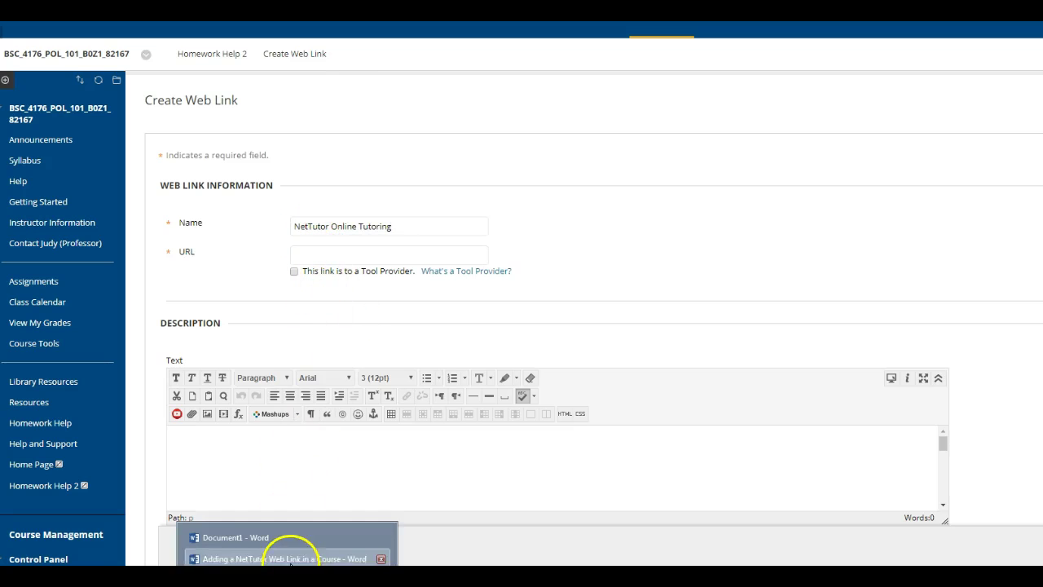
click(426, 561)
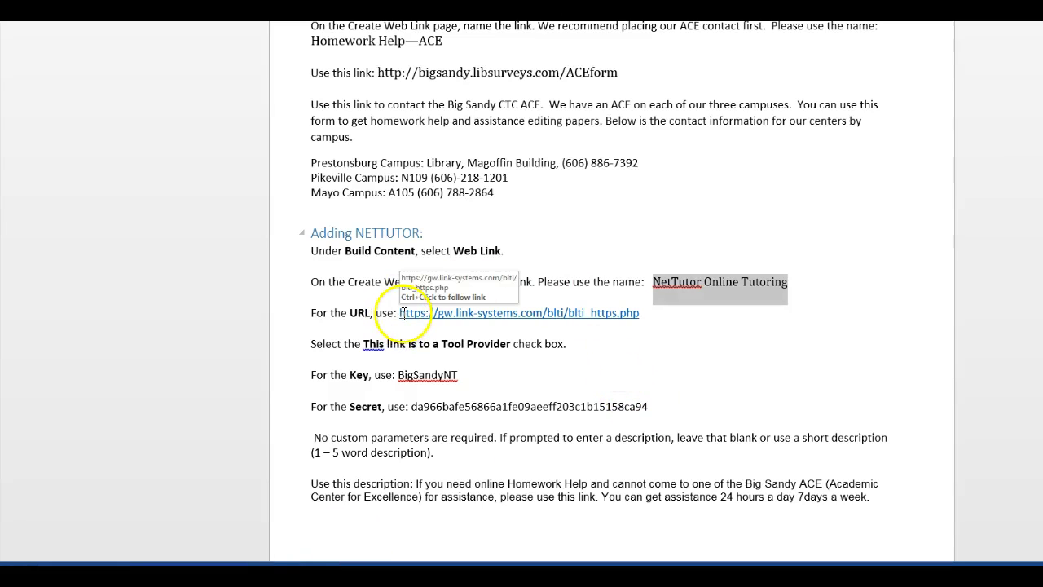
drag(402, 313, 644, 315)
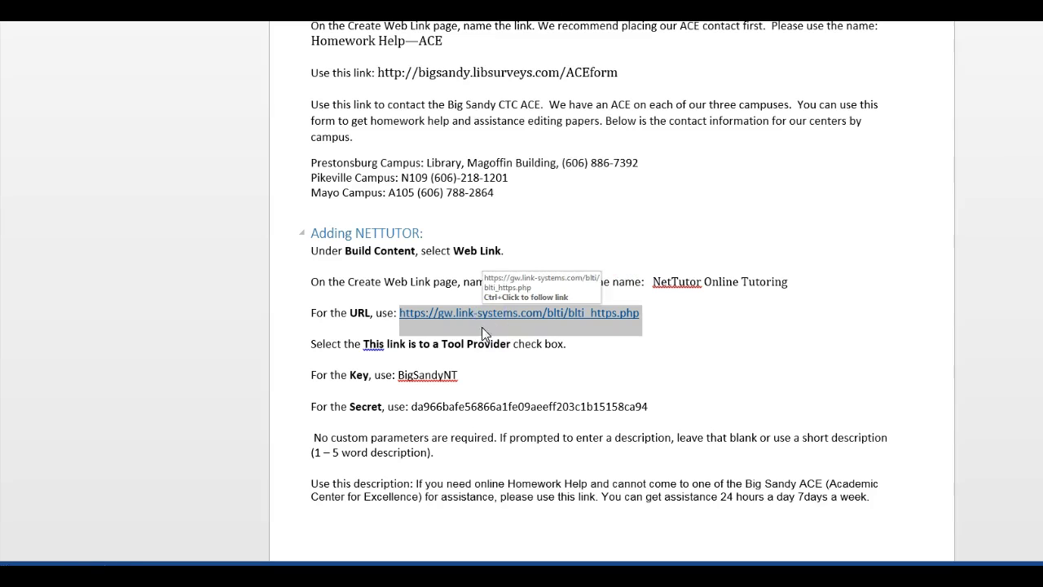
key(ctrl+c)
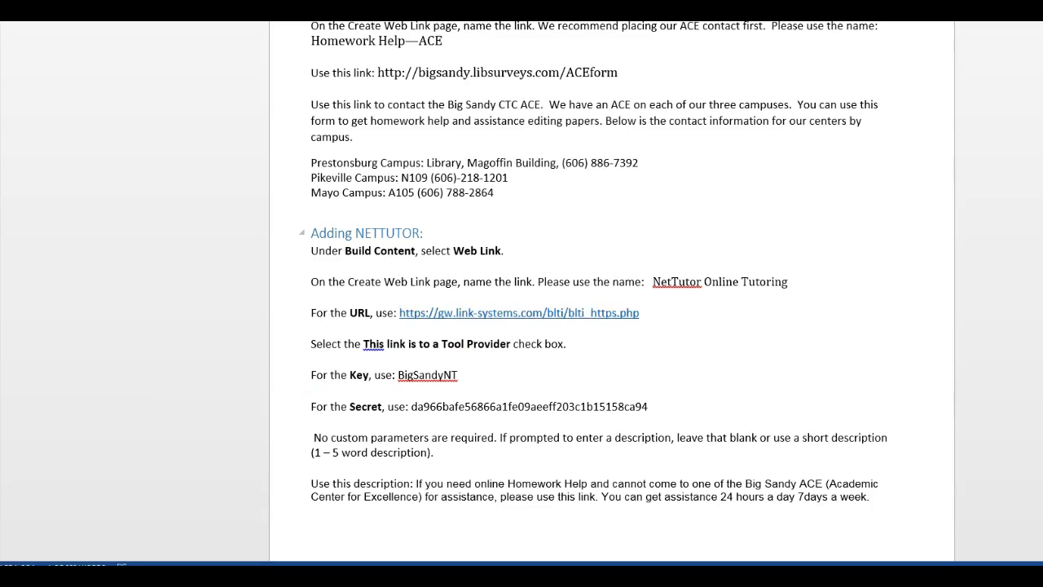
key(alt+Tab)
click(326, 253)
key(ctrl+v)
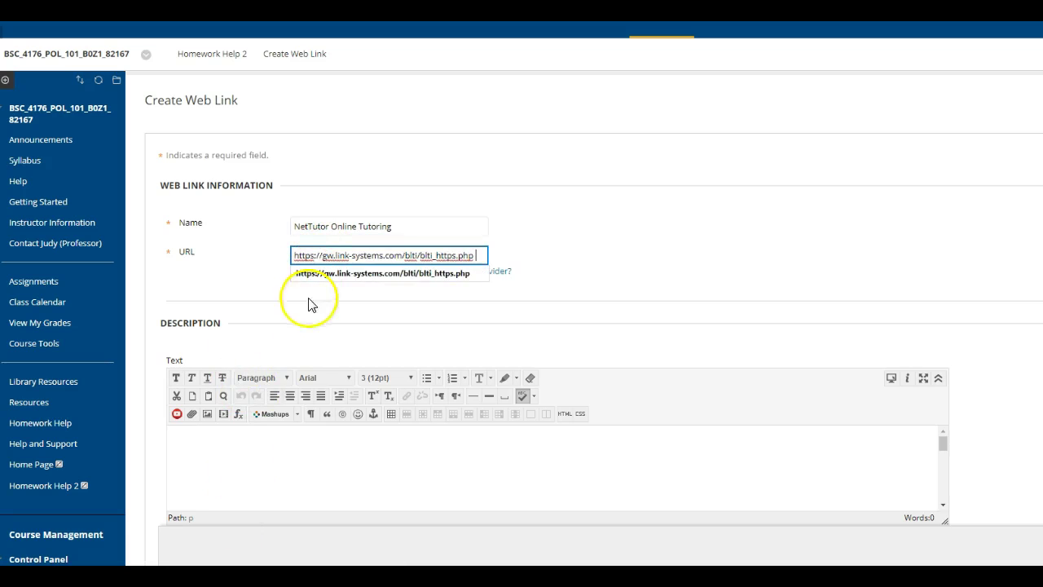
Mark the web link as a link to a Tool Provider and enter the provider's key and secret.
click(286, 578)
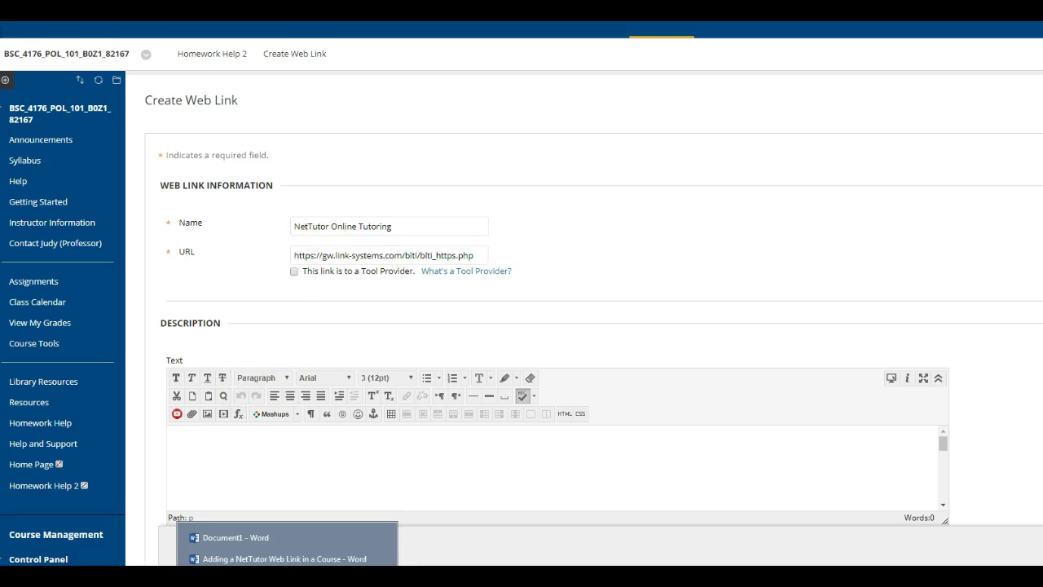
click(295, 272)
click(458, 304)
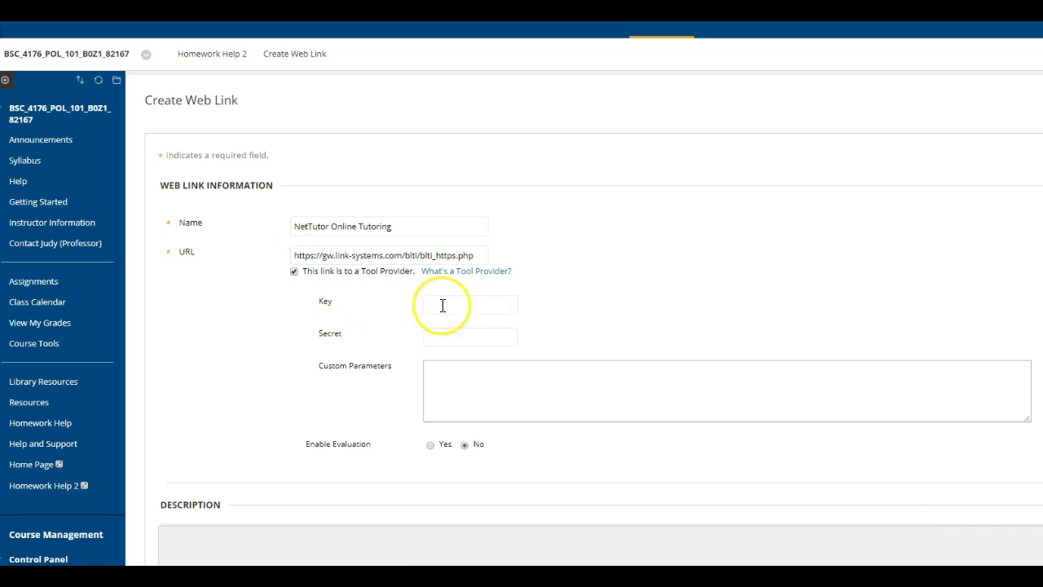
click(440, 333)
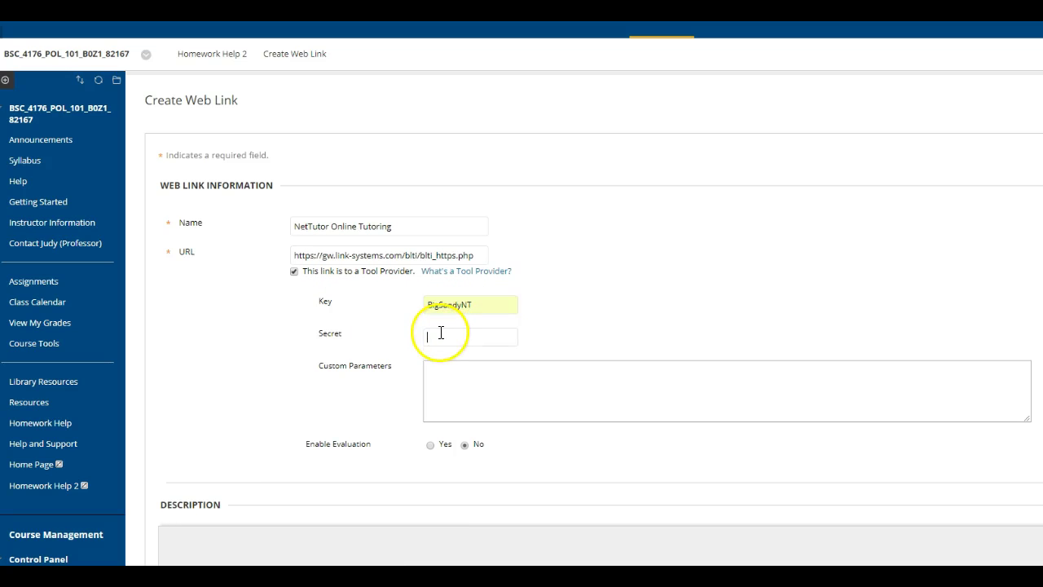
click(446, 367)
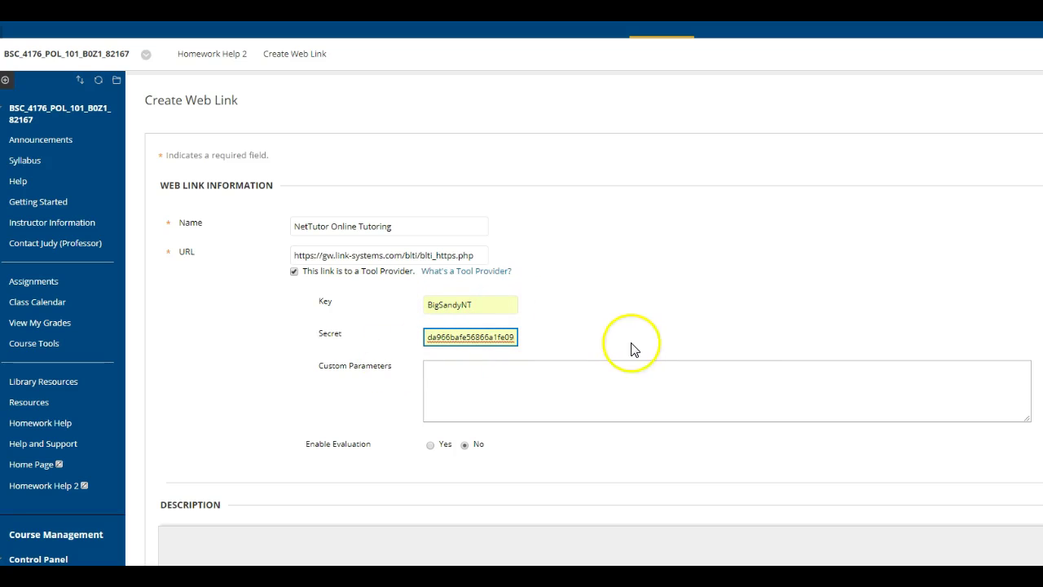
Copy the description beginning "If you need online Homework Help" from the Word instructions into the web link's description and submit the link.
scroll(536, 391, down, 3)
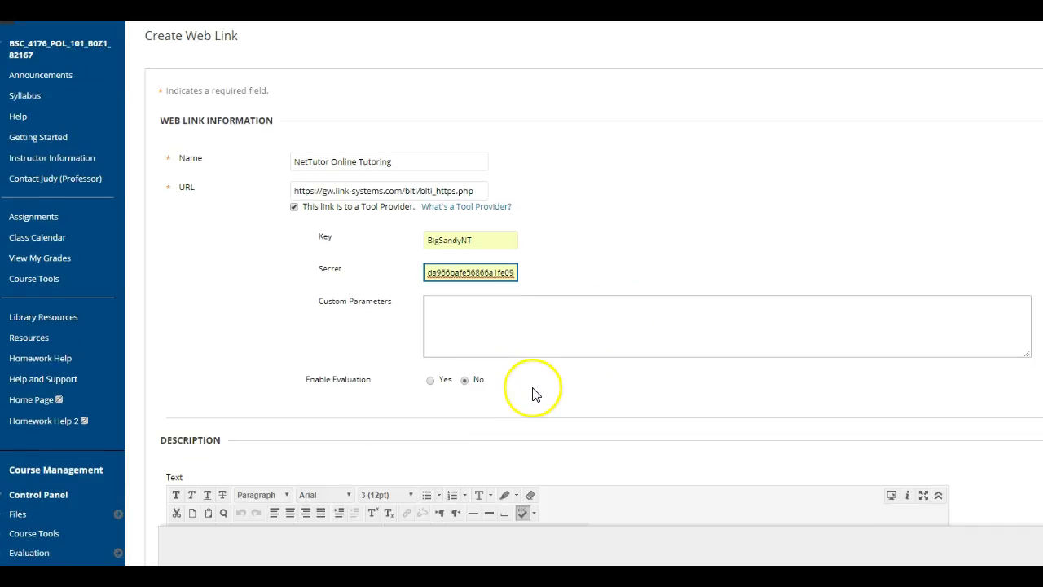
scroll(527, 392, down, 2)
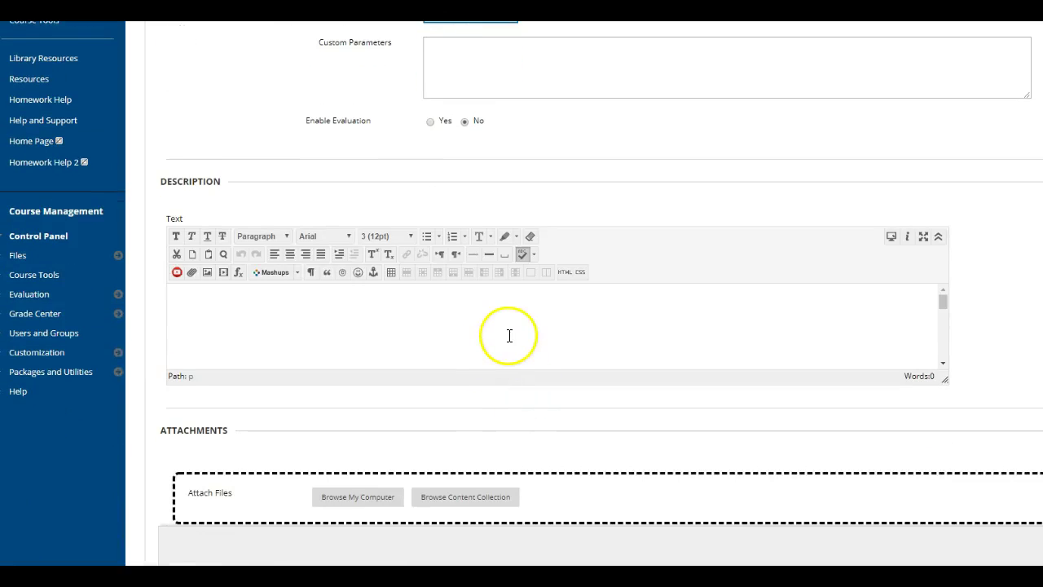
scroll(510, 338, up, 1)
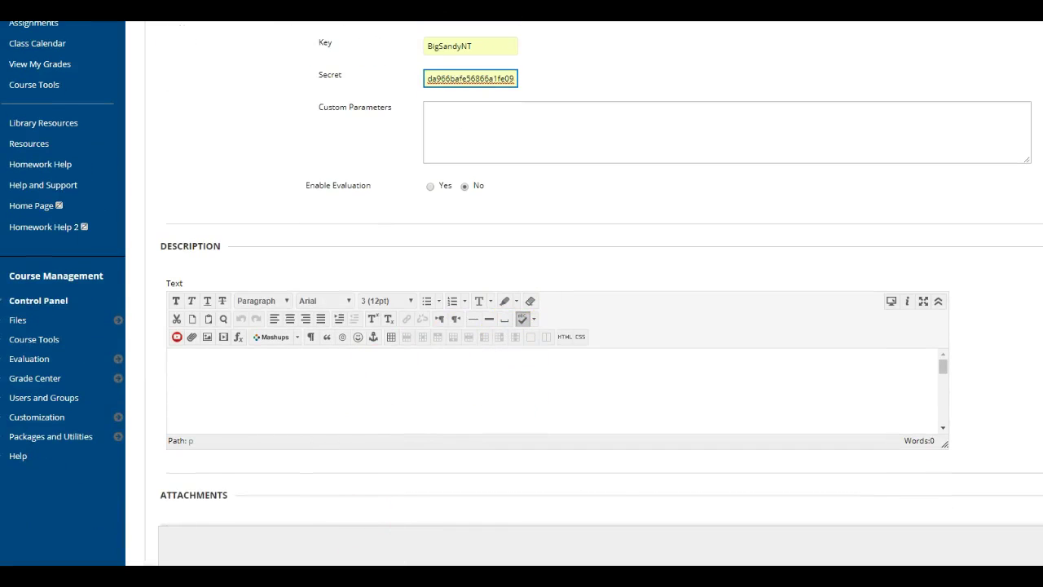
click(272, 557)
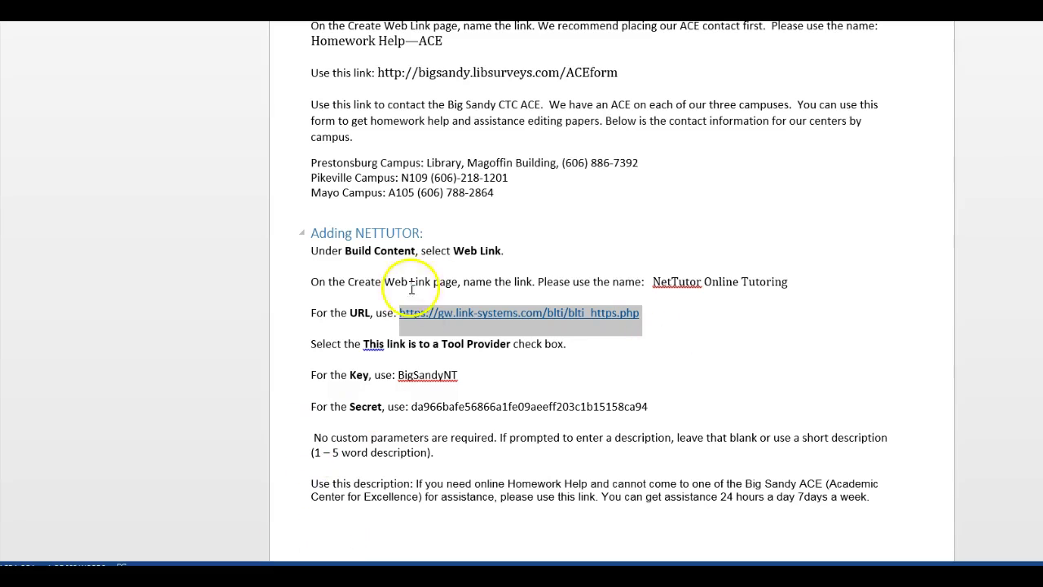
scroll(423, 444, down, 2)
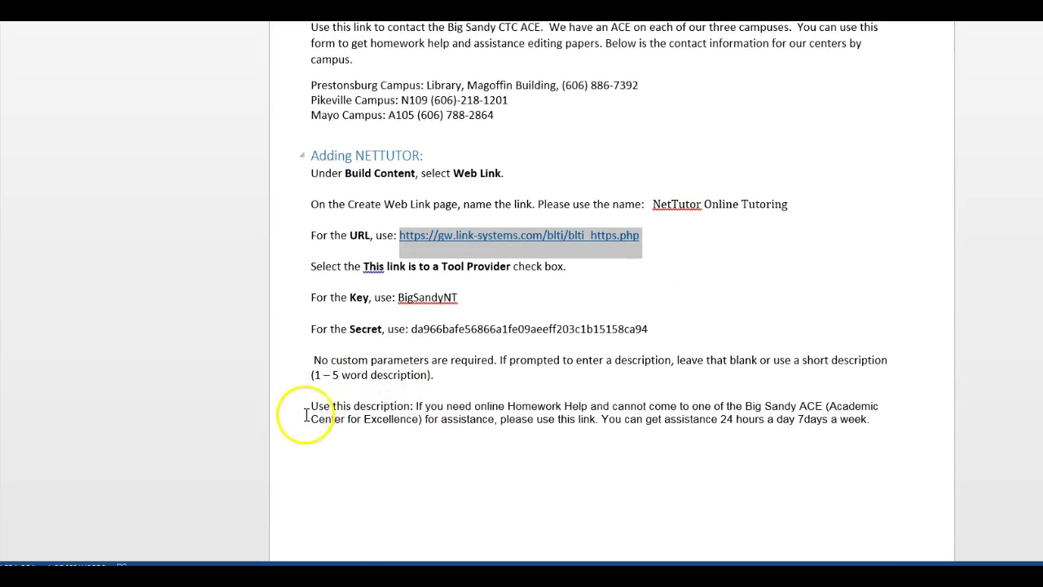
drag(312, 405, 668, 405)
click(418, 406)
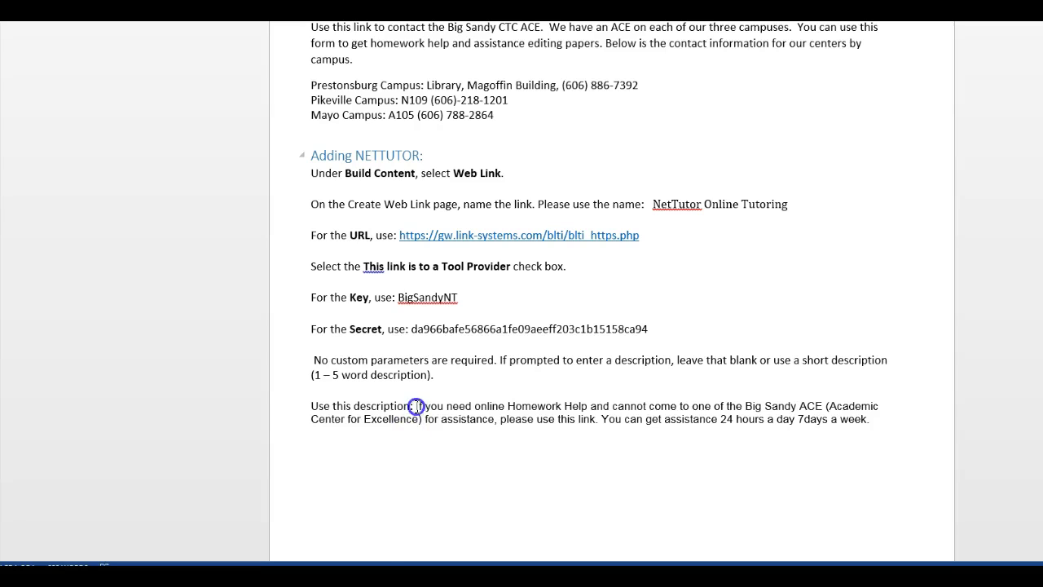
drag(416, 406, 881, 417)
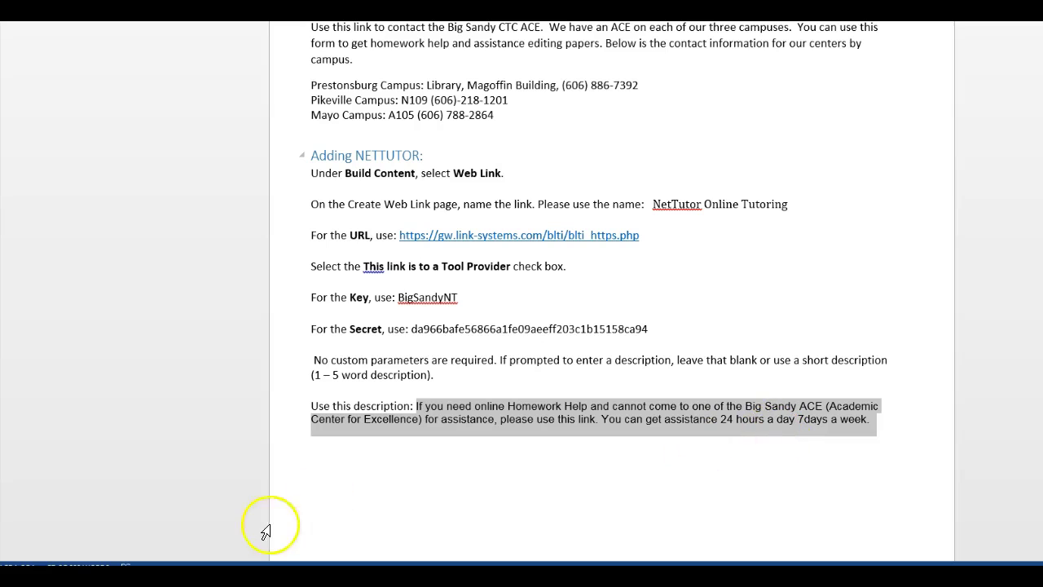
key(alt+Tab)
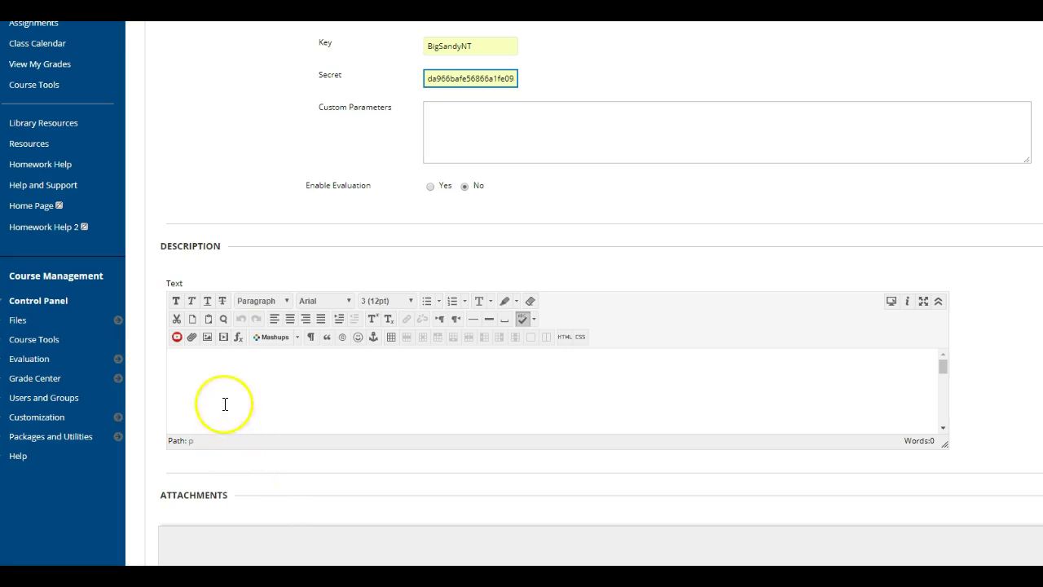
click(223, 383)
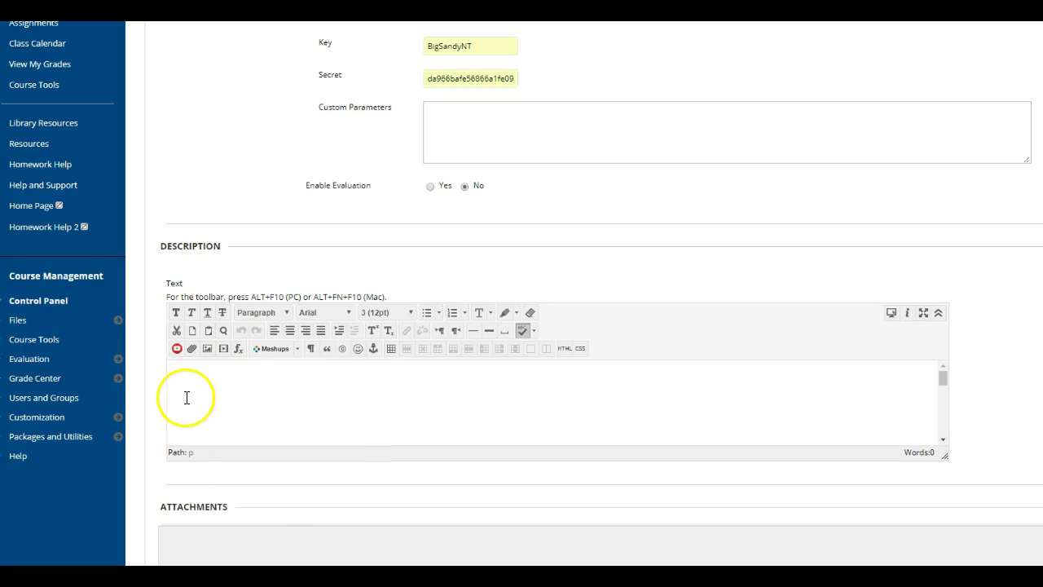
key(ctrl+v)
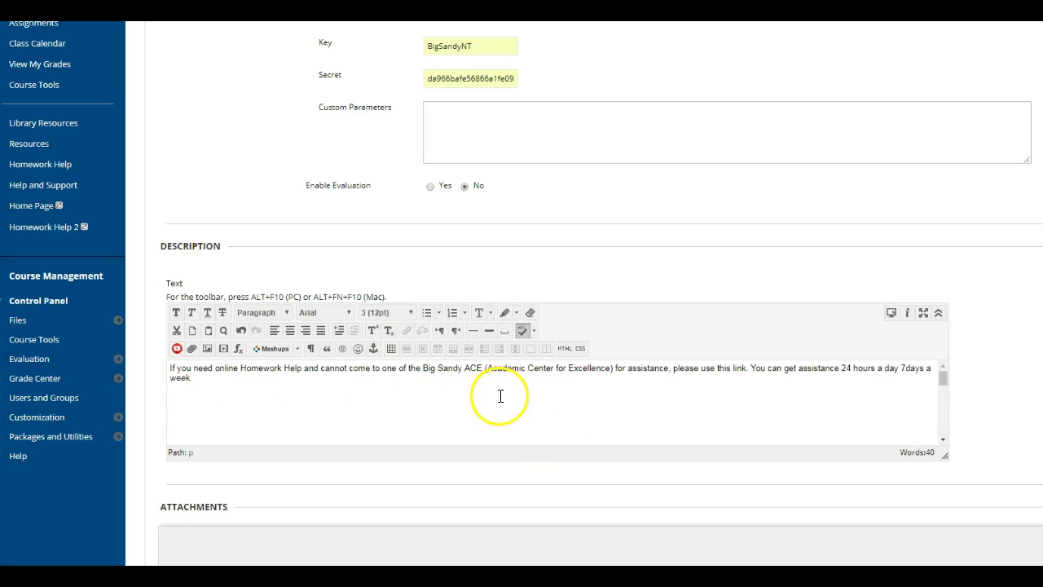
key(Return)
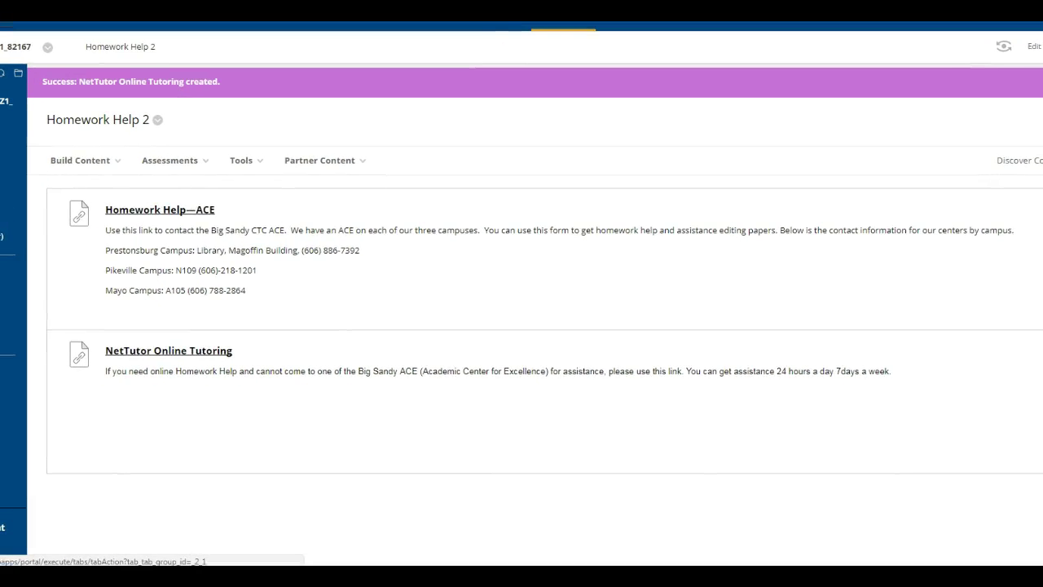
Open NetTutor Online Tutoring from the content area to test it and continue past the welcome message.
click(170, 218)
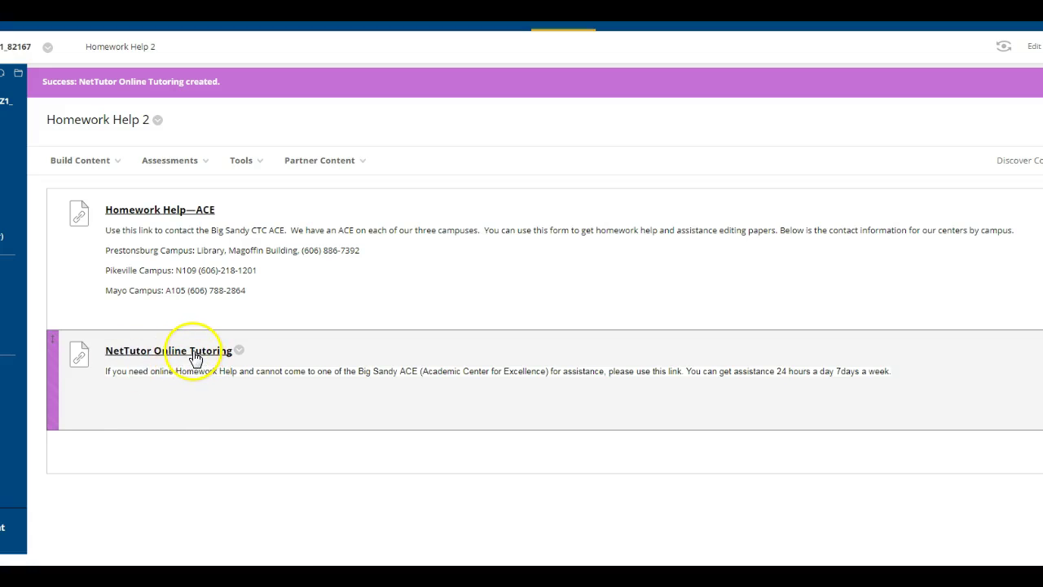
click(186, 352)
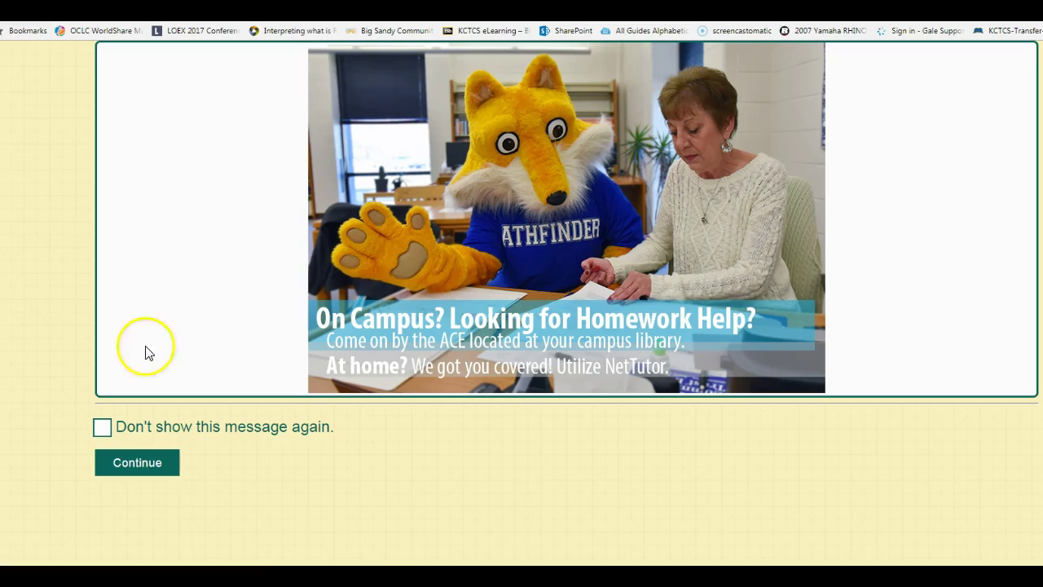
click(102, 430)
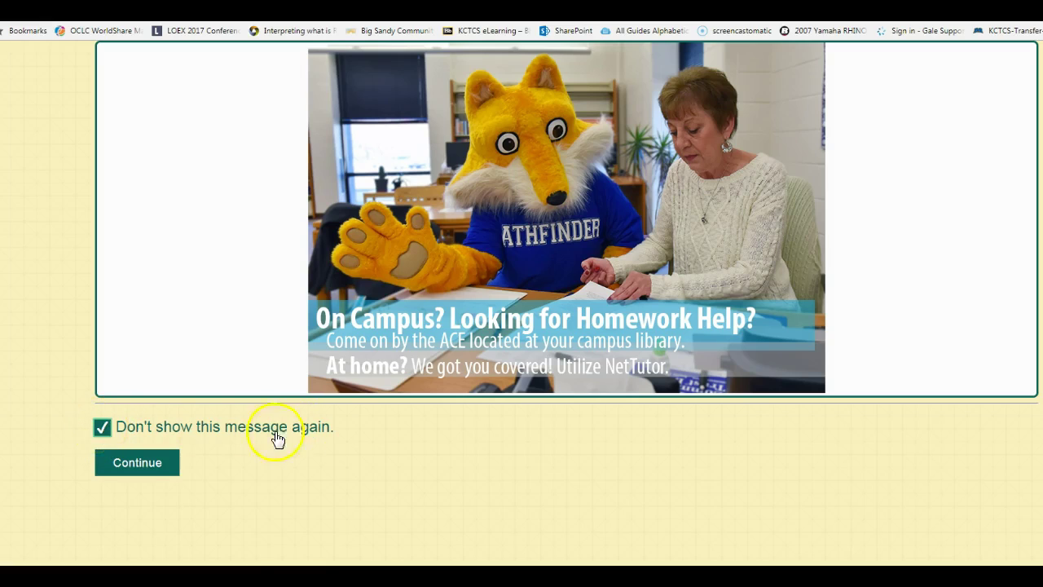
click(102, 427)
click(124, 461)
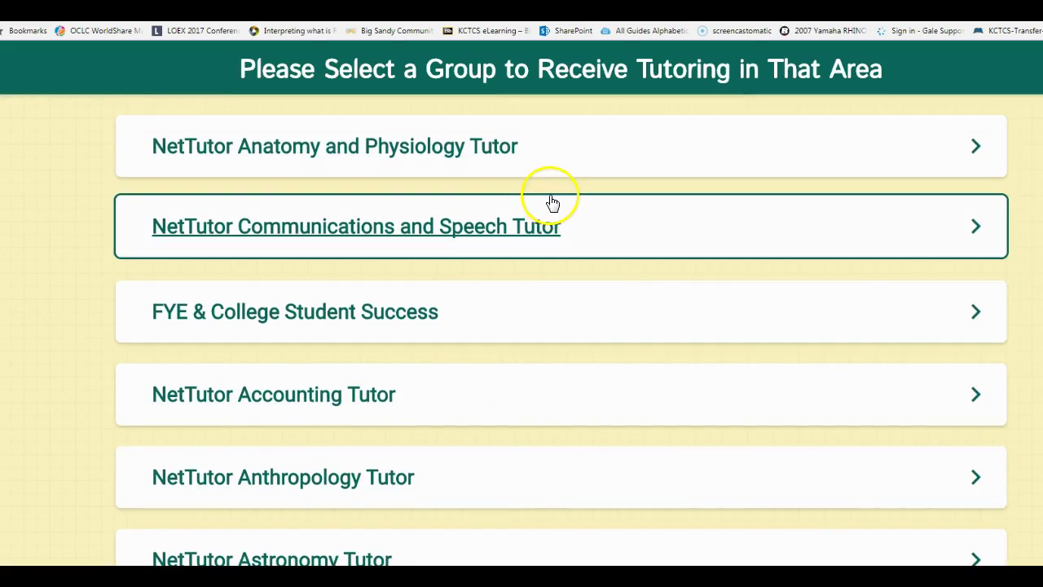
Open the NetTutor Criminal Justice Tutor group, view its live tutoring schedule and close the schedule.
scroll(551, 204, down, 2)
scroll(554, 202, down, 5)
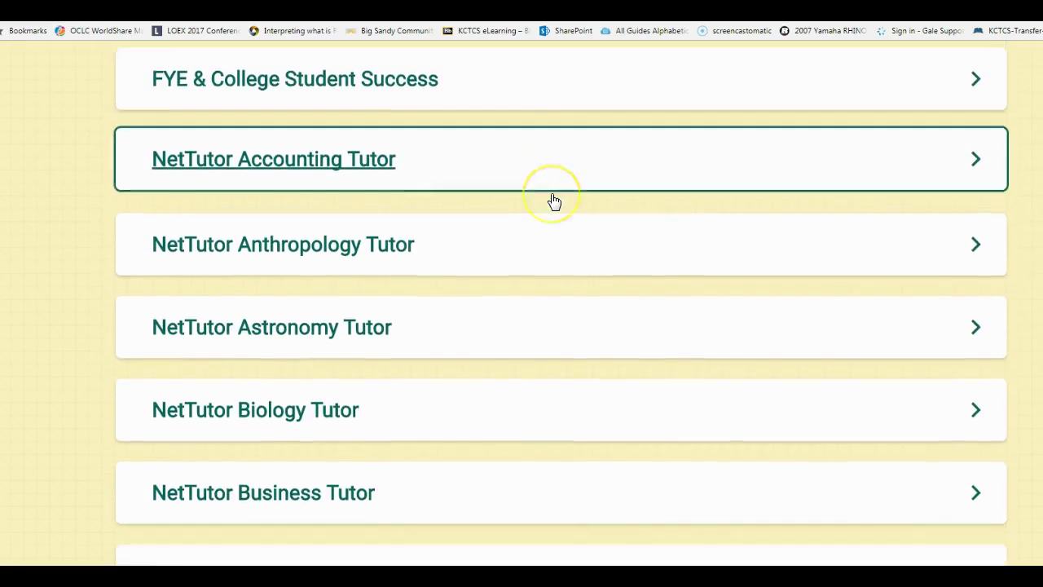
scroll(560, 195, down, 2)
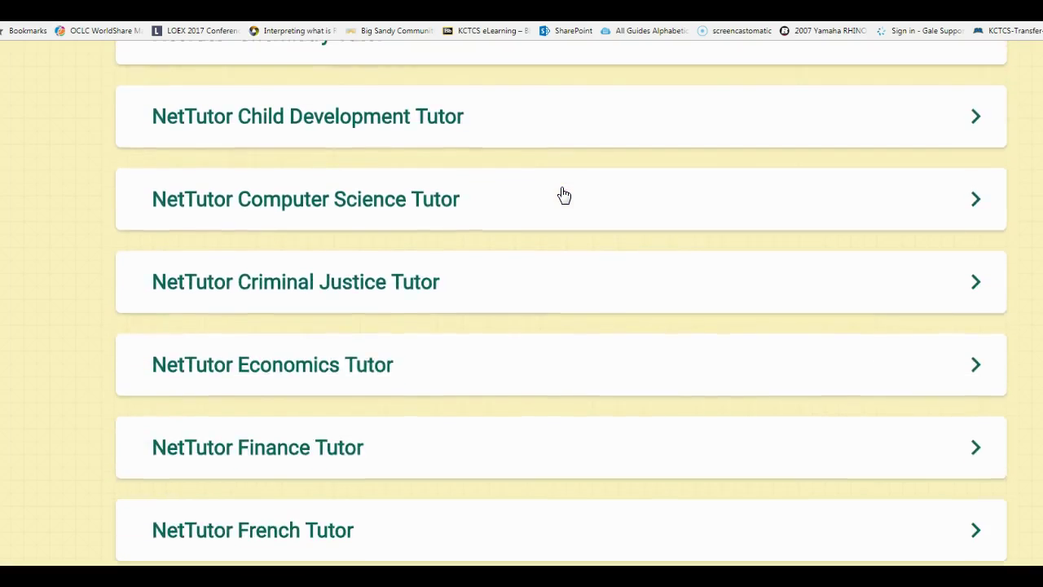
scroll(561, 192, down, 2)
click(285, 157)
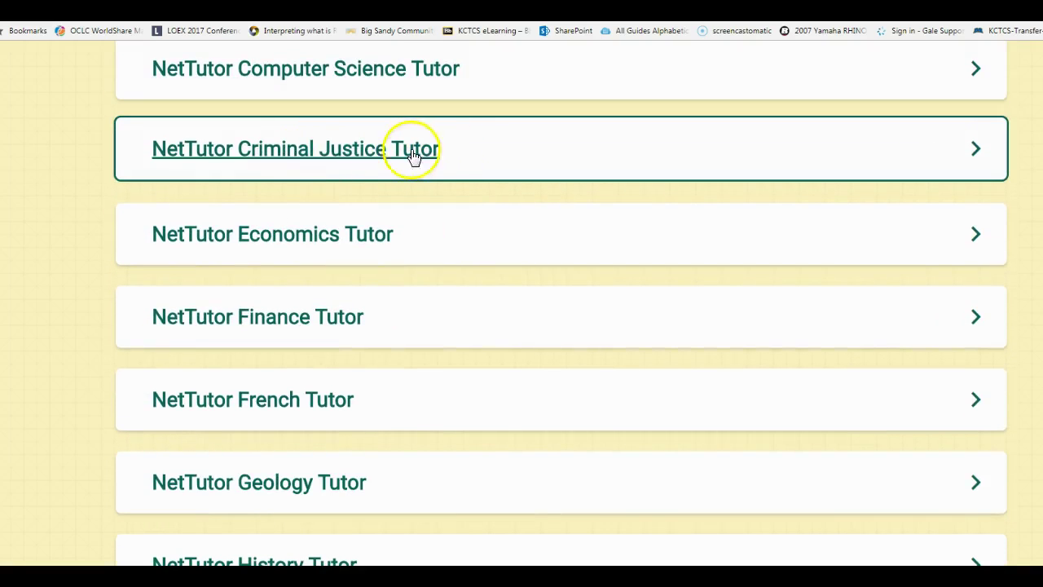
click(336, 164)
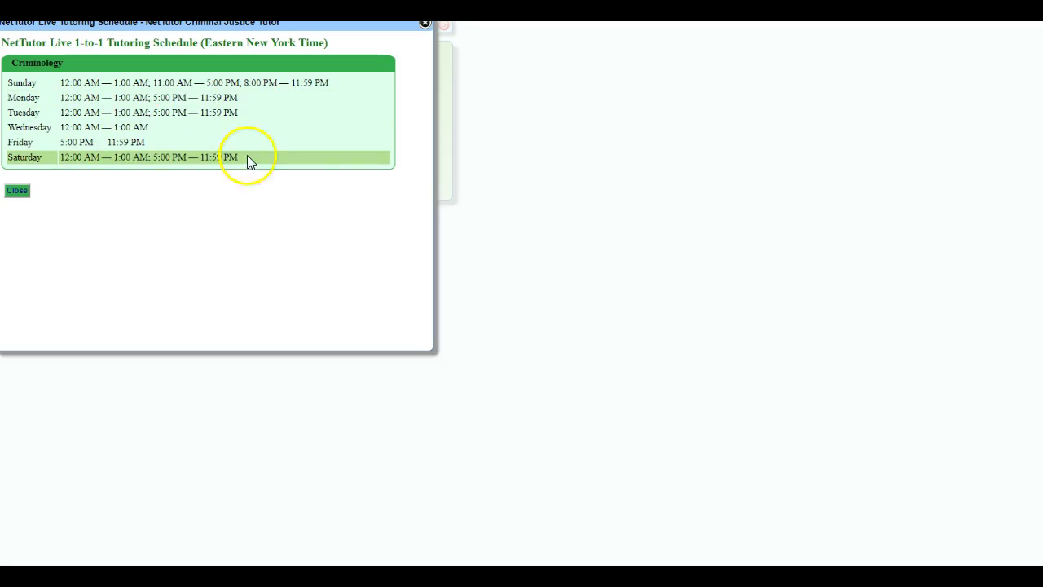
click(17, 192)
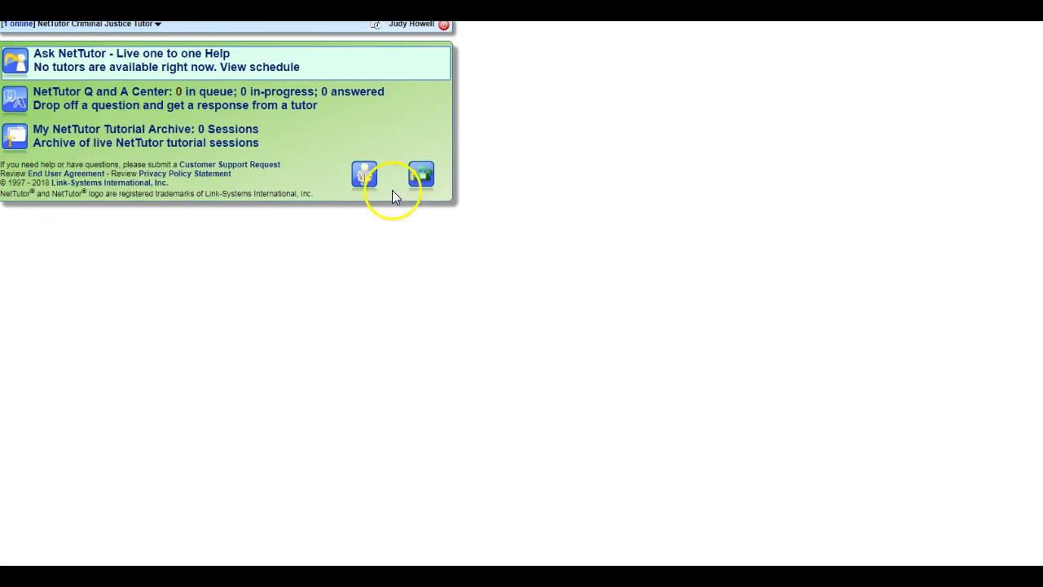